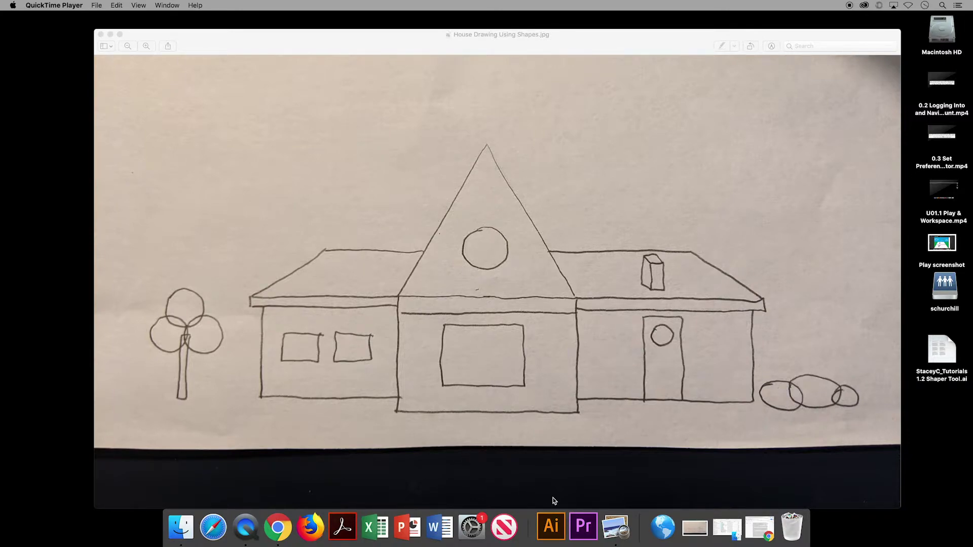
# Step: Launch Adobe Illustrator from the Dock while the house photo shows in QuickTime Player
pyautogui.click(555, 530)
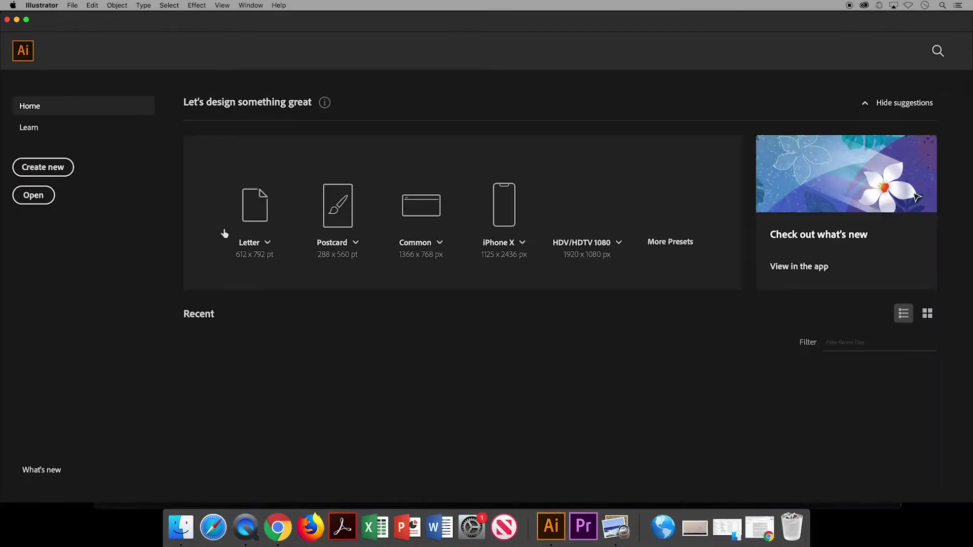
# Step: Create a new Letter 11 × 8.5 in landscape document named U01.2 Shaper Tool
pyautogui.click(43, 167)
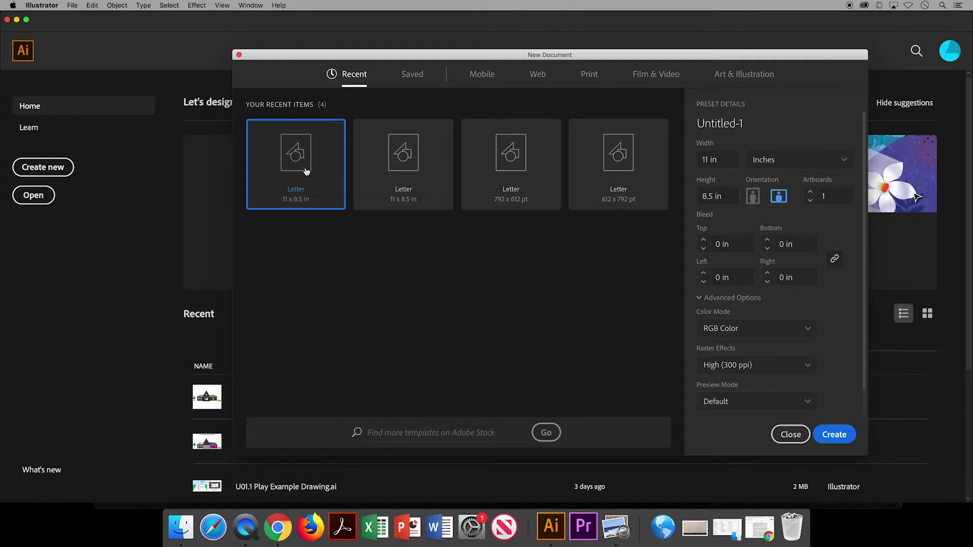
pyautogui.click(704, 125)
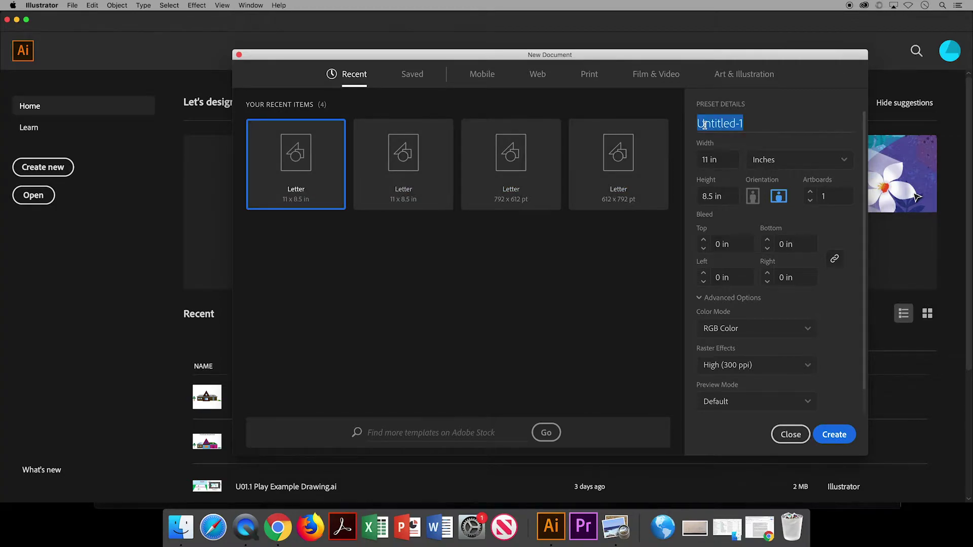
pyautogui.write('U01.2 Shaper Tool')
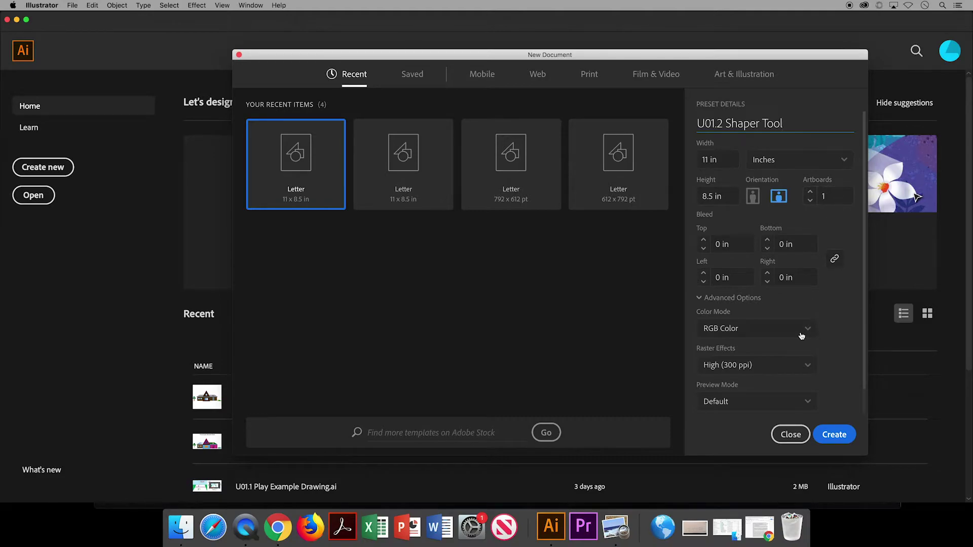
pyautogui.click(834, 434)
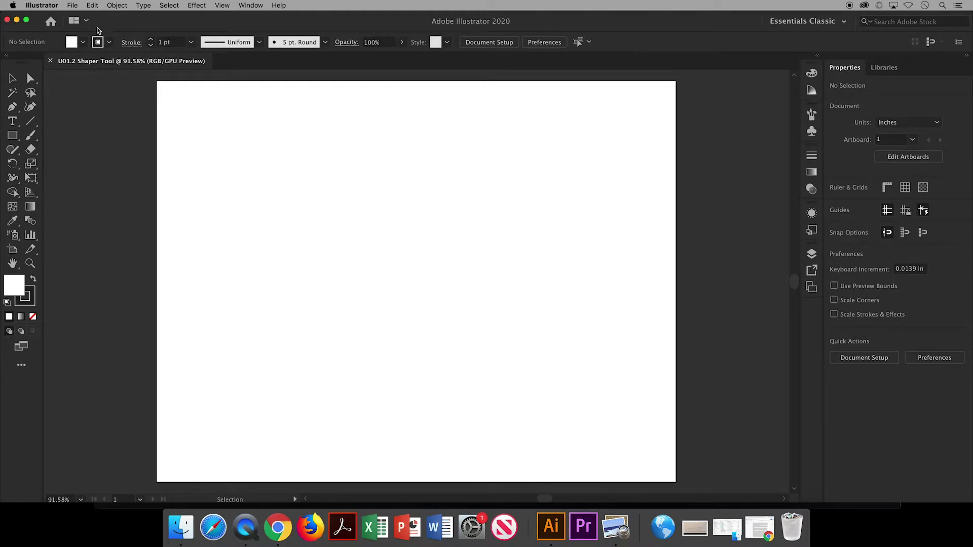
# Step: Place House Drawing Using Shapes.jpg on the artboard and nudge it slightly right
pyautogui.click(75, 6)
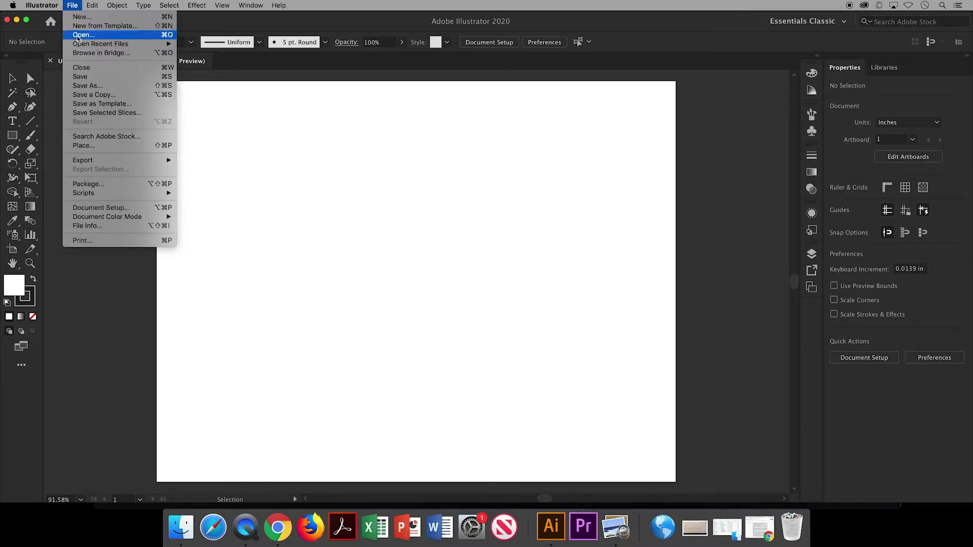
pyautogui.click(84, 146)
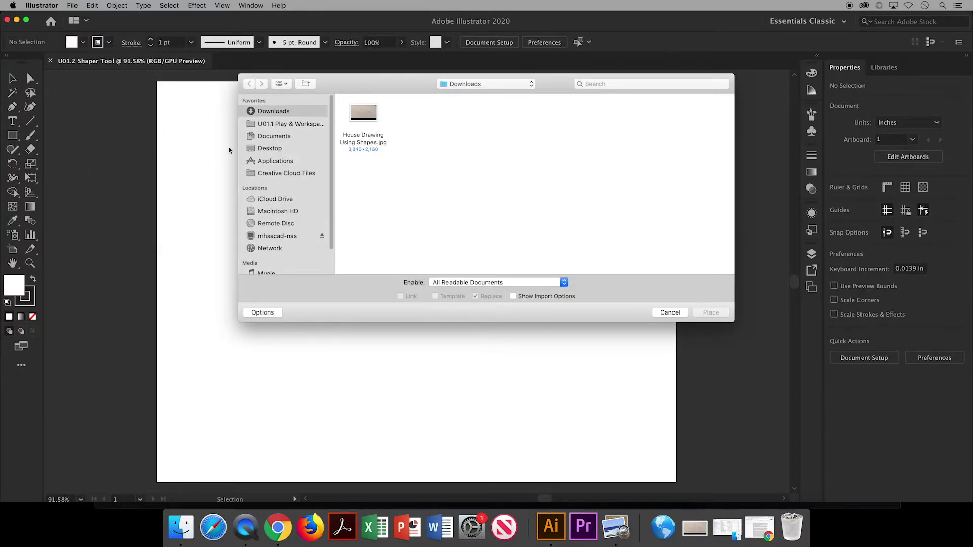
pyautogui.click(368, 117)
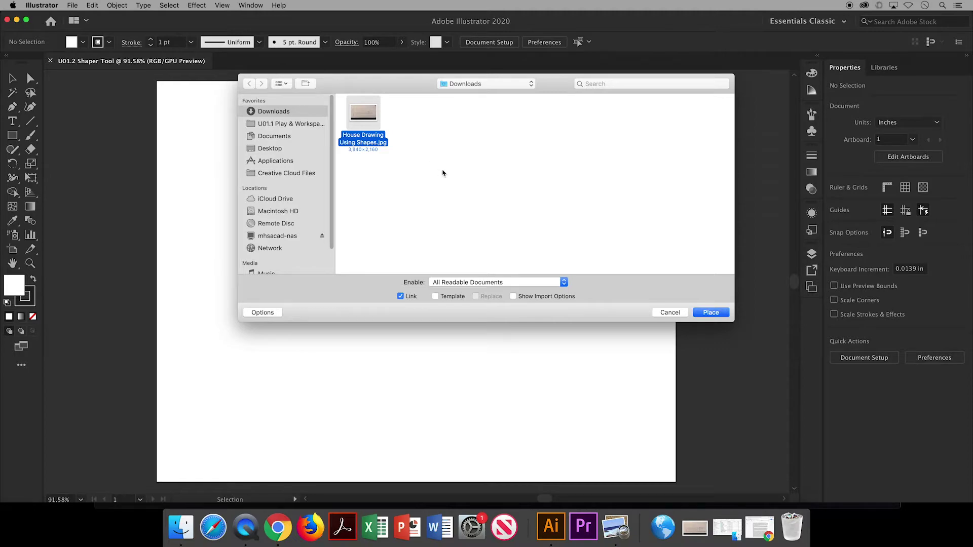
pyautogui.click(711, 313)
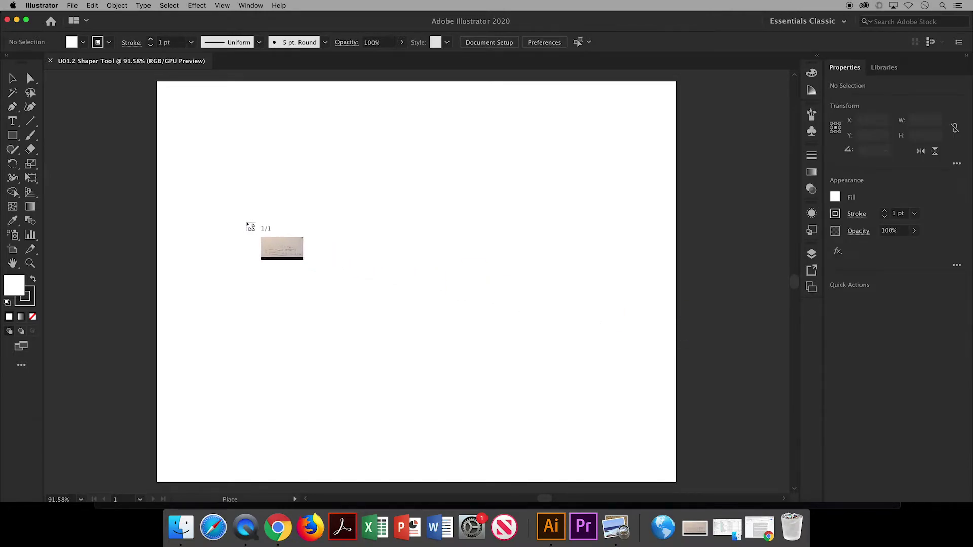
pyautogui.moveTo(243, 210)
pyautogui.mouseDown()
pyautogui.moveTo(408, 309)
pyautogui.moveTo(676, 393)
pyautogui.mouseUp()
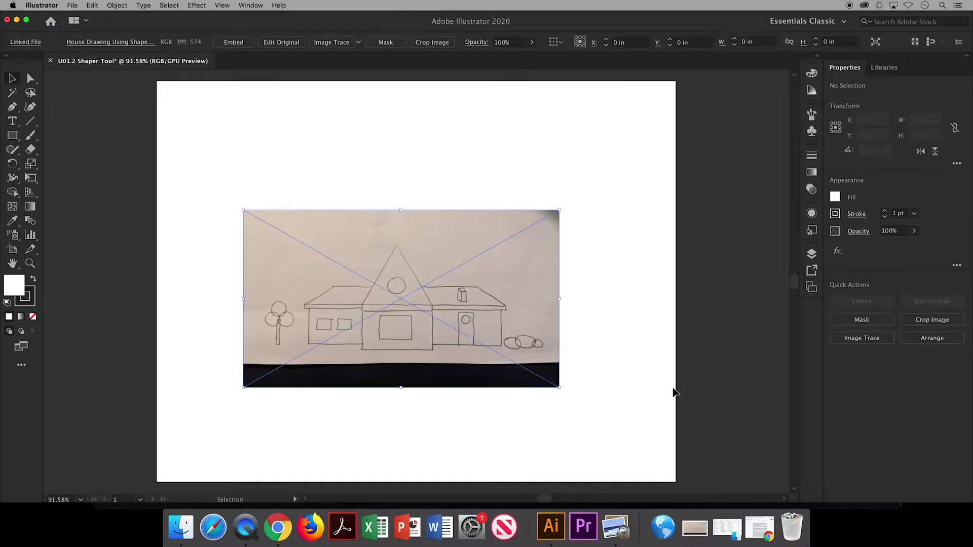
pyautogui.moveTo(377, 329); pyautogui.dragTo(412, 328)
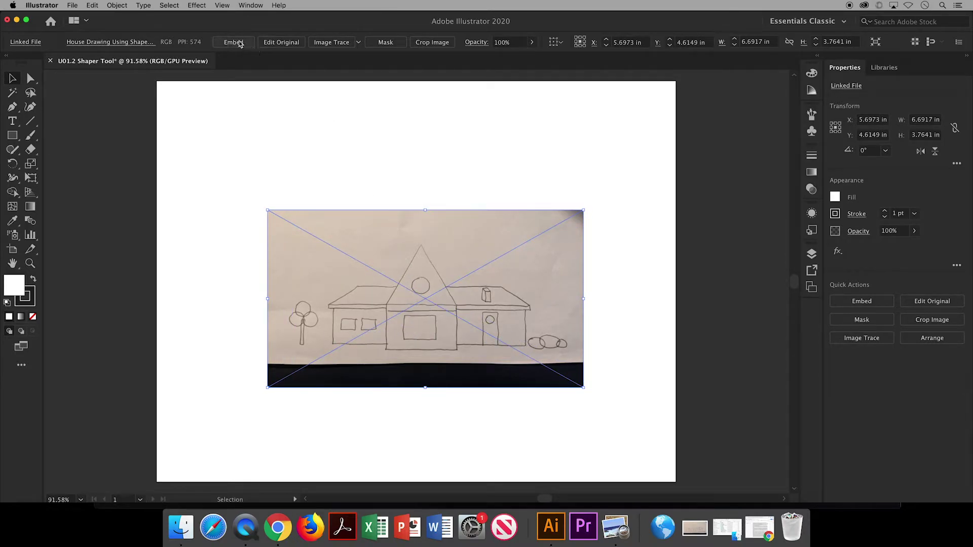
# Step: Embed the linked House Drawing Using Shapes.jpg photo into the document
pyautogui.click(251, 5)
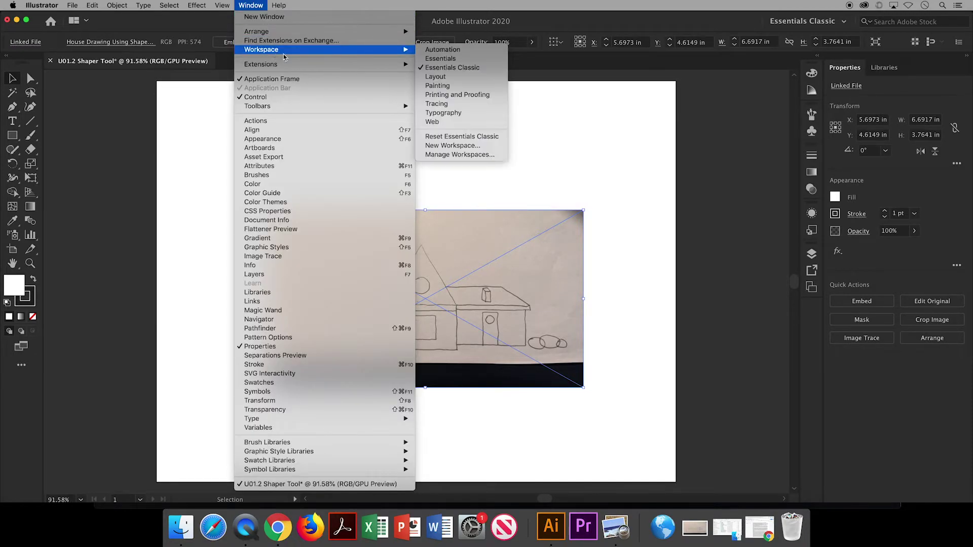
pyautogui.moveTo(395, 52)
pyautogui.click(550, 105)
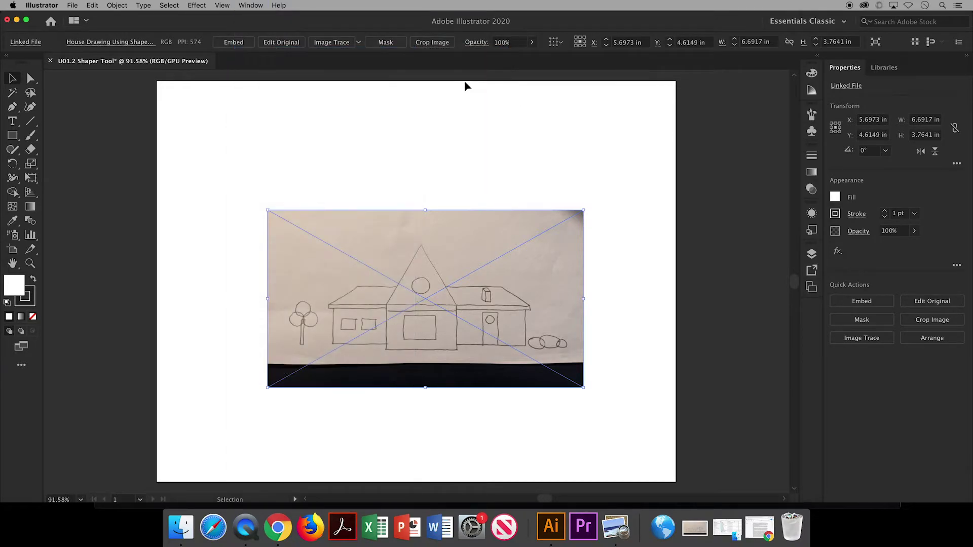
pyautogui.click(234, 43)
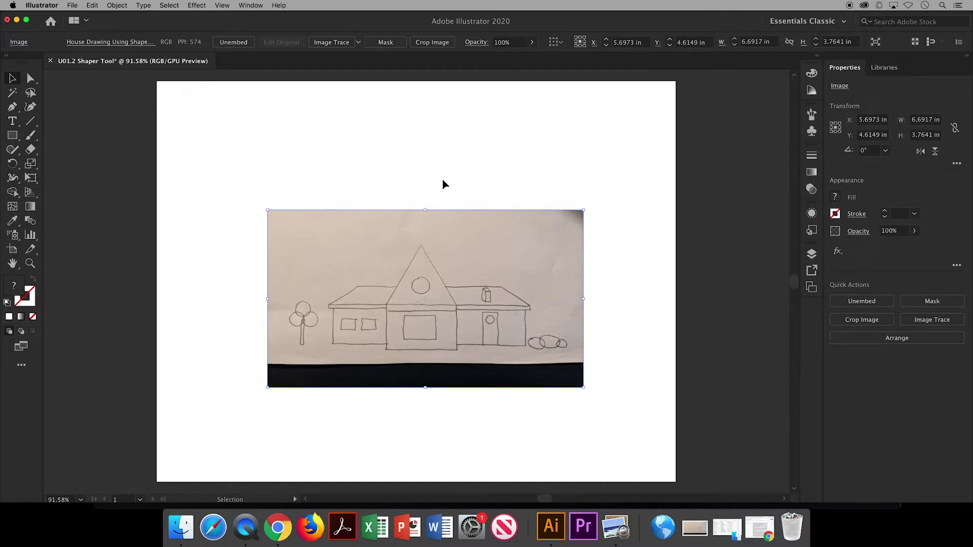
# Step: Show the Layers panel and set its row size to a custom 60 pixels
pyautogui.click(813, 255)
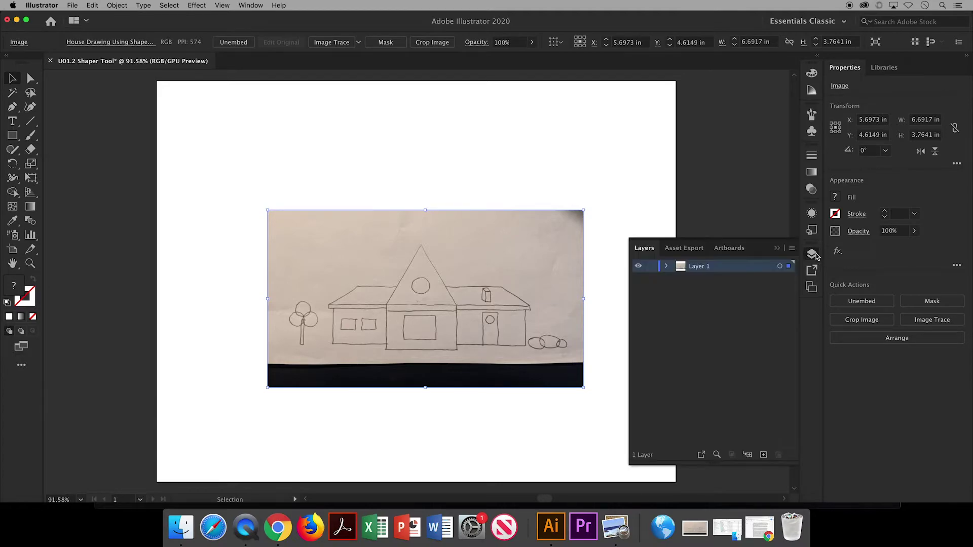
pyautogui.click(249, 5)
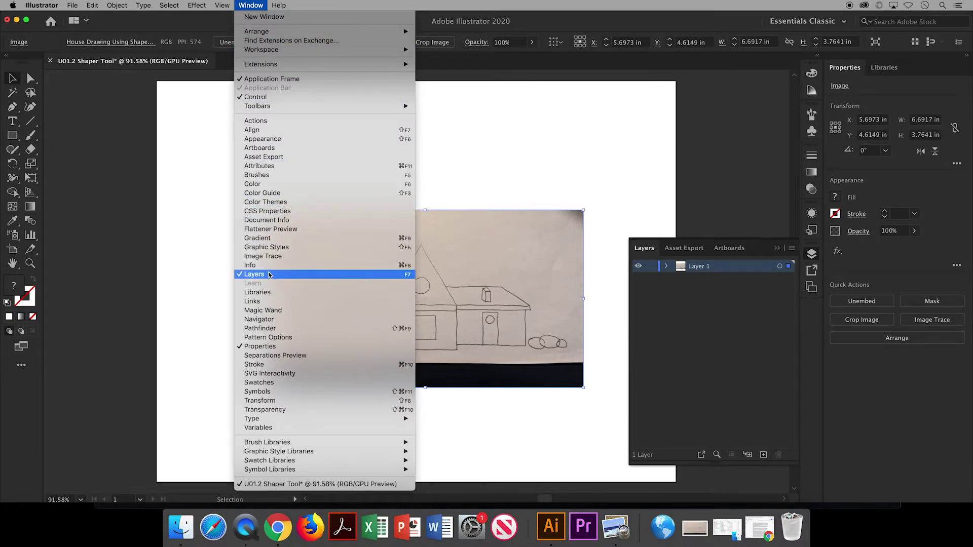
pyautogui.click(698, 300)
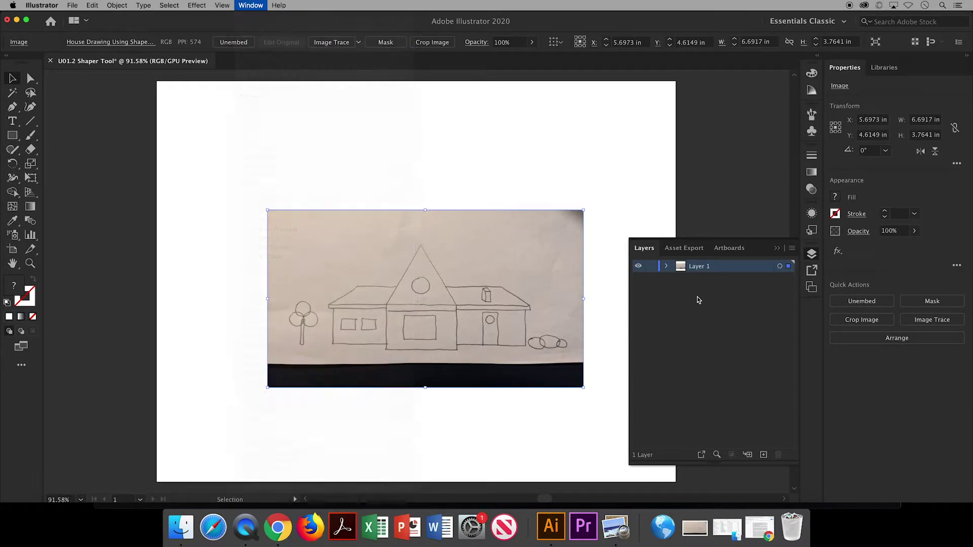
pyautogui.click(792, 249)
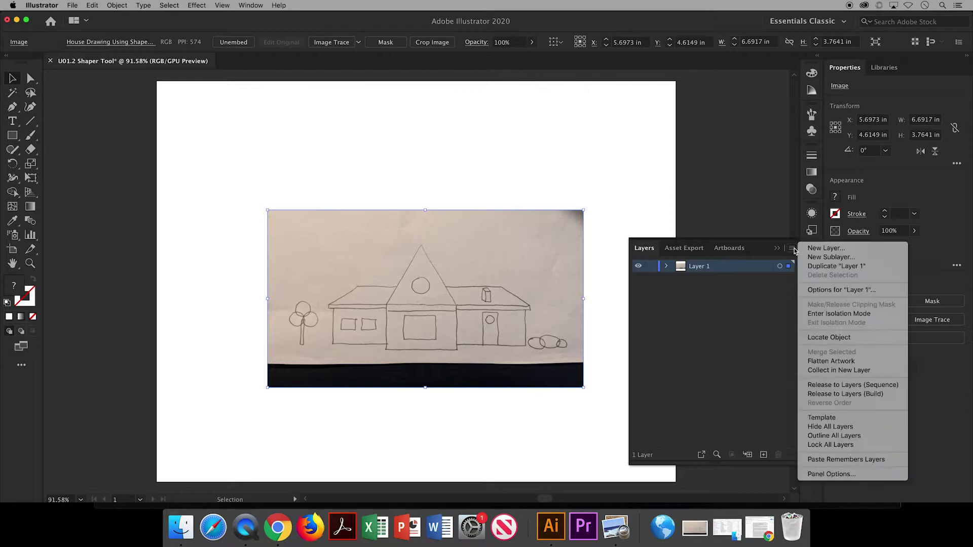
pyautogui.click(794, 455)
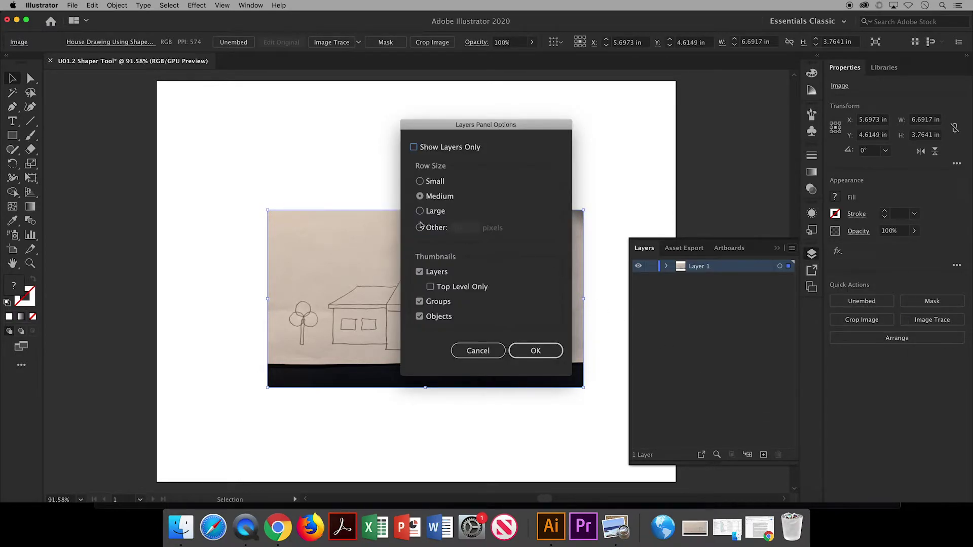
pyautogui.click(421, 228)
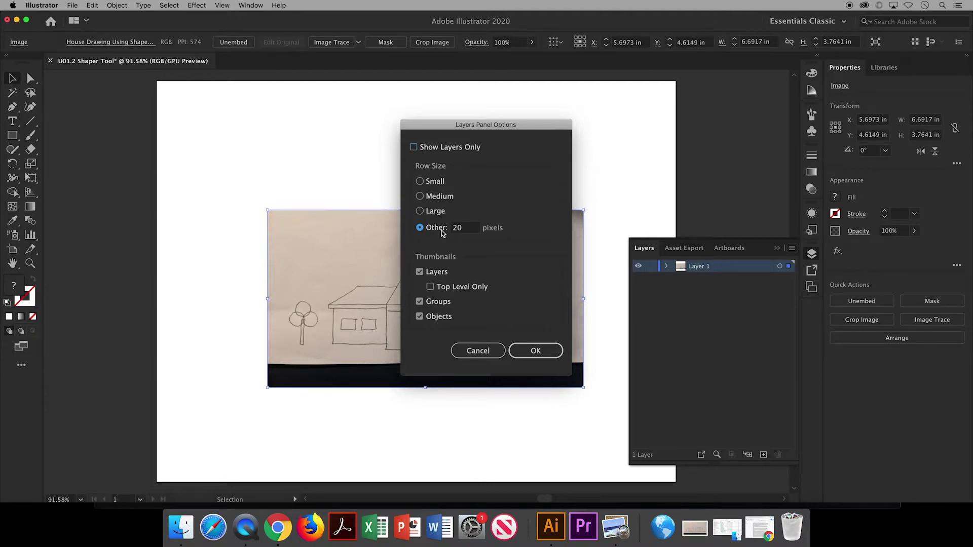
pyautogui.click(463, 229)
pyautogui.doubleClick(462, 229)
pyautogui.write('60')
pyautogui.click(522, 352)
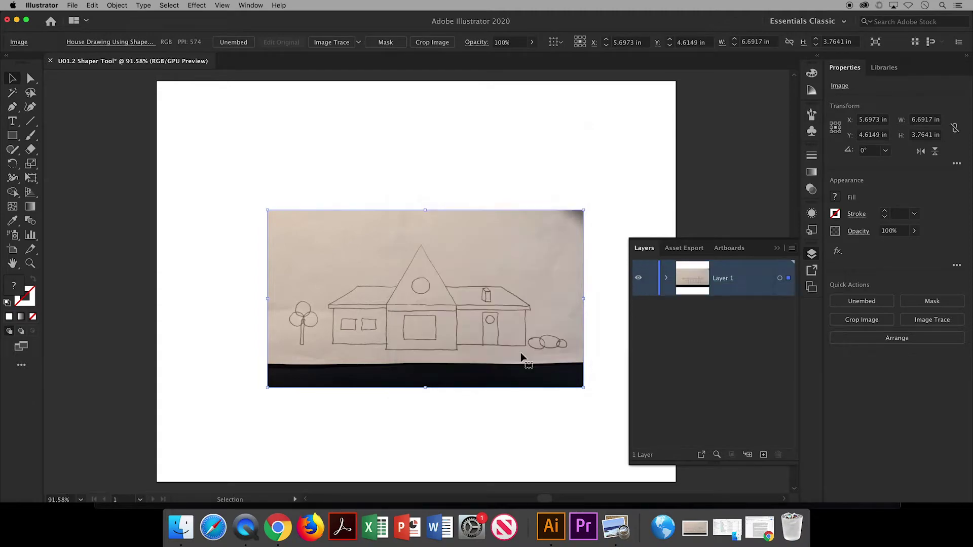
# Step: Rename Layer 1 to Template and make it a template layer dimming images to 50%
pyautogui.doubleClick(757, 287)
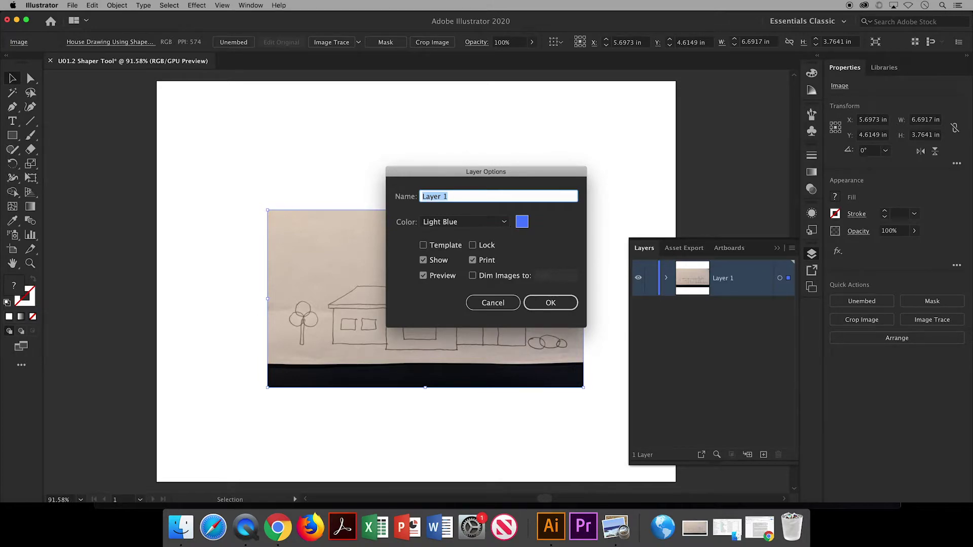
pyautogui.write('Template')
pyautogui.click(423, 246)
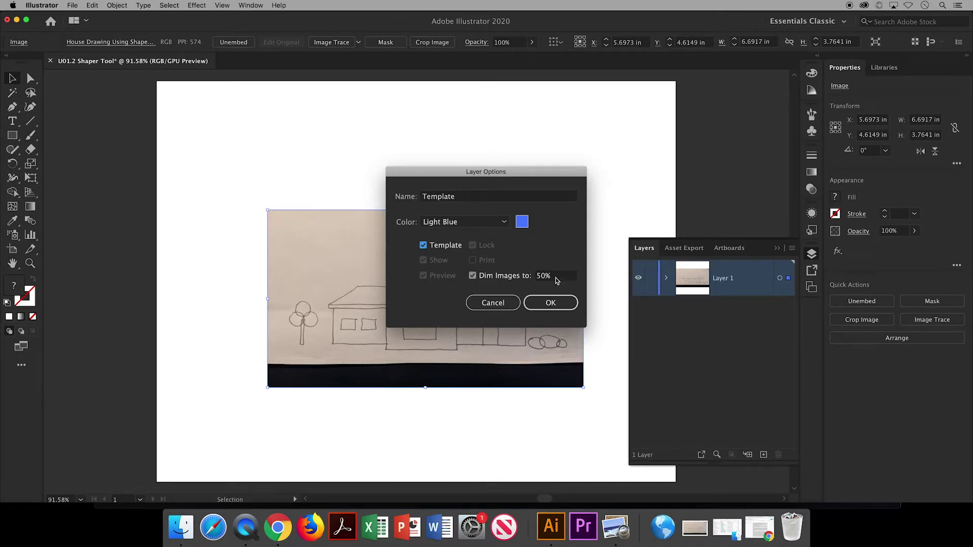
pyautogui.click(541, 306)
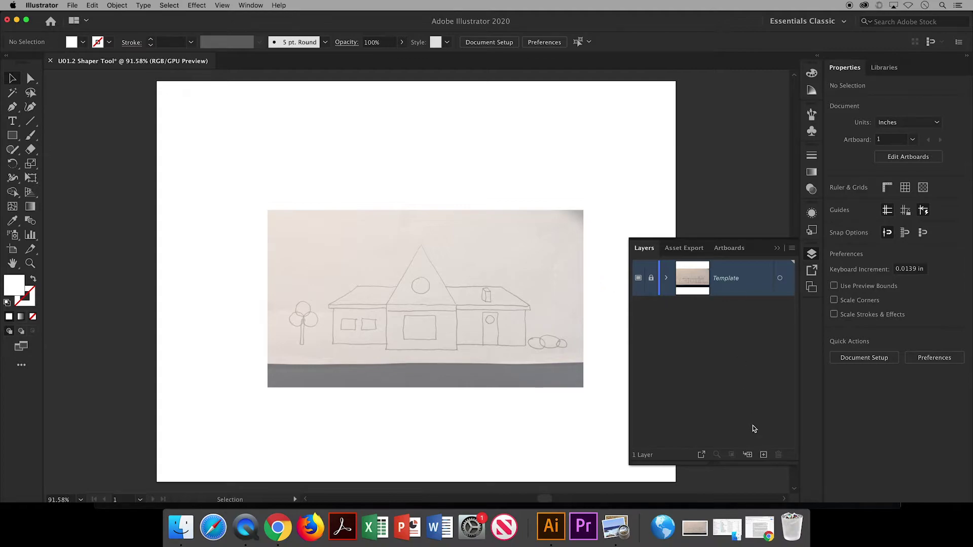
# Step: Add a new layer named Shaper Tool above Template, then collapse the Layers panel
pyautogui.click(765, 455)
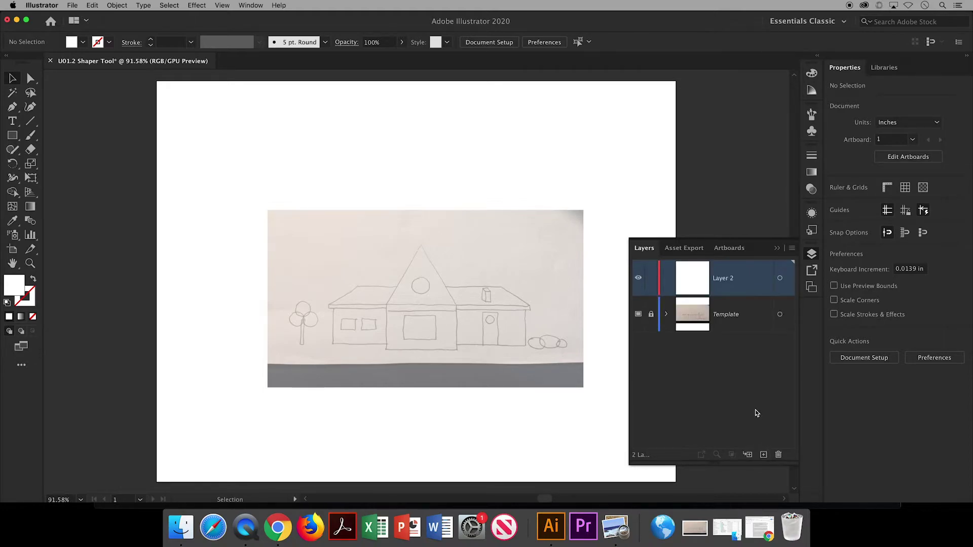
pyautogui.doubleClick(747, 280)
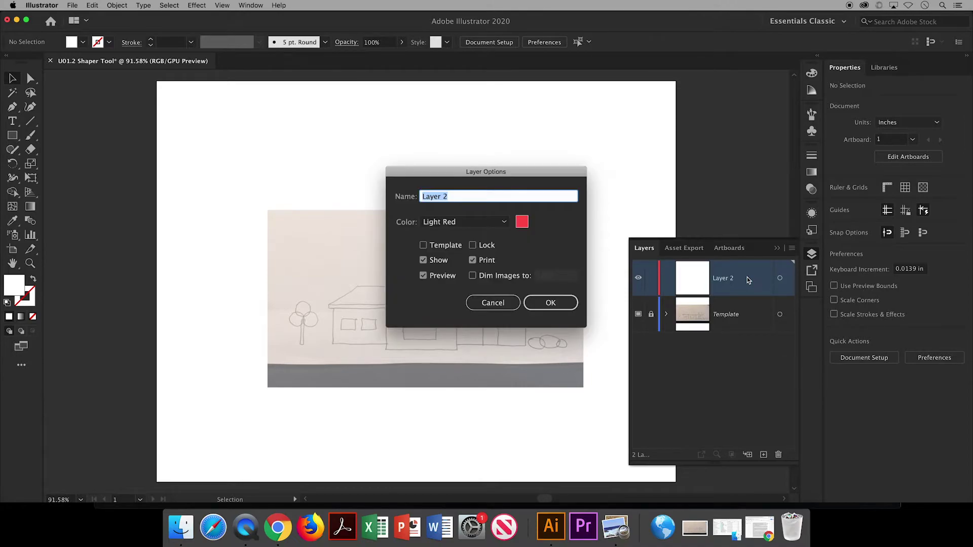
pyautogui.write('Shaper')
pyautogui.click(560, 303)
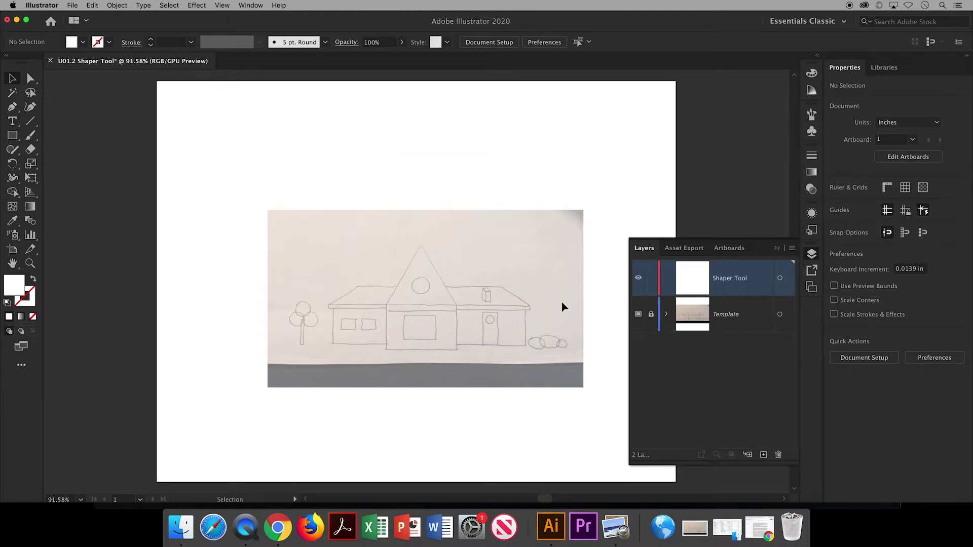
pyautogui.doubleClick(732, 278)
pyautogui.press('Return')
pyautogui.click(778, 249)
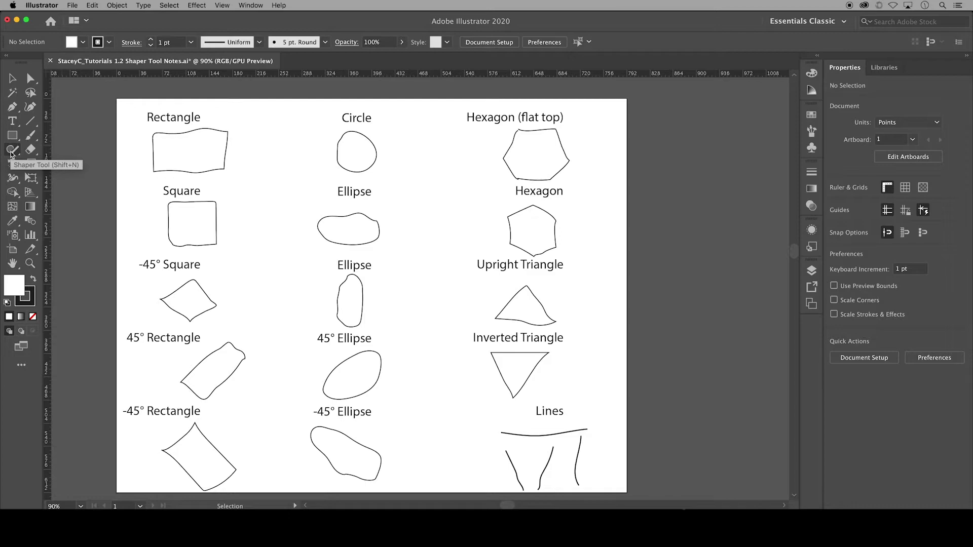
# Step: With the Shaper Tool, trace the rectangle, square, circle and ellipse sketches into clean shapes
pyautogui.click(9, 153)
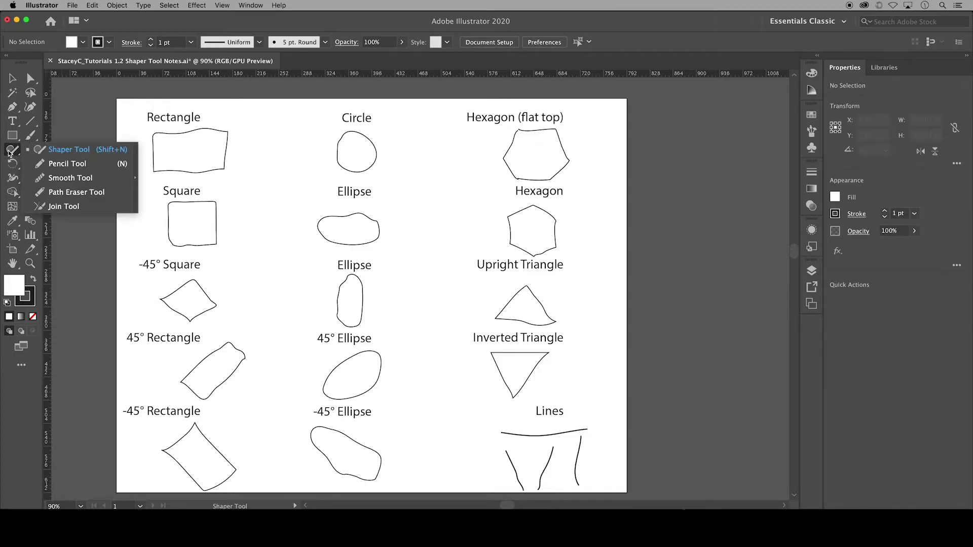
pyautogui.click(64, 150)
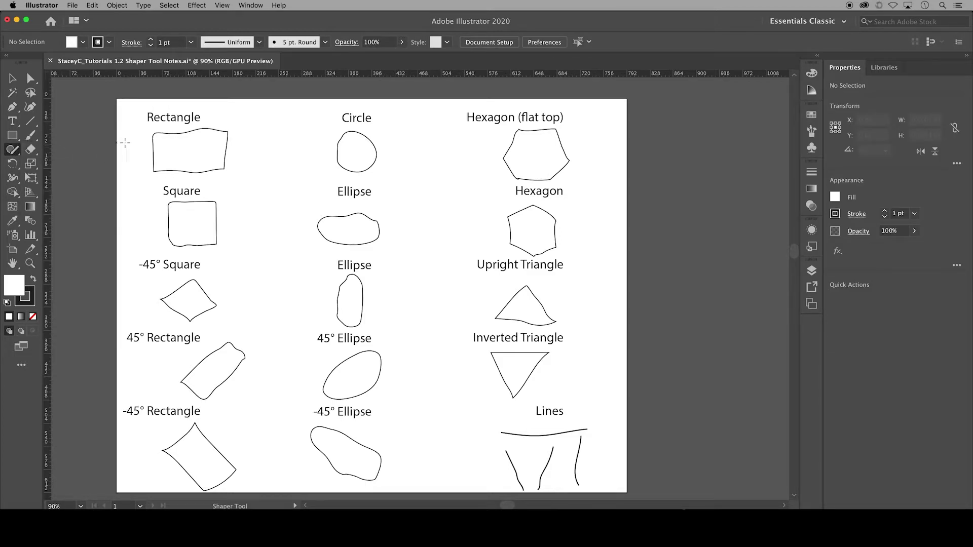
pyautogui.moveTo(152, 133)
pyautogui.mouseDown()
pyautogui.moveTo(153, 162)
pyautogui.moveTo(168, 171)
pyautogui.moveTo(228, 164)
pyautogui.moveTo(226, 131)
pyautogui.moveTo(152, 132)
pyautogui.mouseUp()
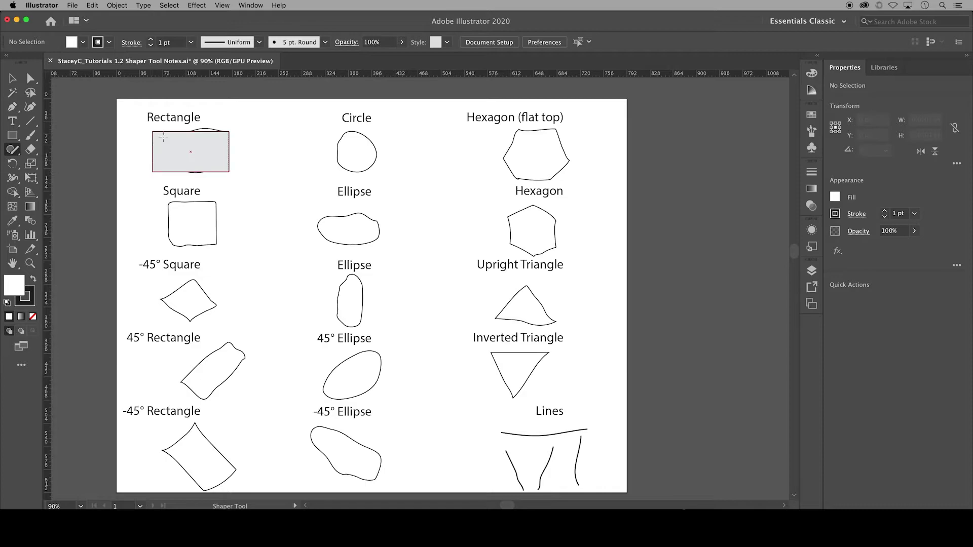
pyautogui.moveTo(170, 199)
pyautogui.mouseDown()
pyautogui.moveTo(171, 244)
pyautogui.moveTo(216, 241)
pyautogui.moveTo(200, 203)
pyautogui.moveTo(169, 199)
pyautogui.mouseUp()
pyautogui.moveTo(198, 278)
pyautogui.mouseDown()
pyautogui.moveTo(170, 293)
pyautogui.moveTo(186, 322)
pyautogui.moveTo(212, 310)
pyautogui.moveTo(198, 279)
pyautogui.mouseUp()
pyautogui.moveTo(182, 380)
pyautogui.mouseDown()
pyautogui.moveTo(219, 397)
pyautogui.moveTo(231, 339)
pyautogui.moveTo(184, 378)
pyautogui.mouseUp()
pyautogui.moveTo(195, 422)
pyautogui.mouseDown()
pyautogui.moveTo(164, 453)
pyautogui.moveTo(207, 497)
pyautogui.moveTo(233, 471)
pyautogui.moveTo(195, 424)
pyautogui.mouseUp()
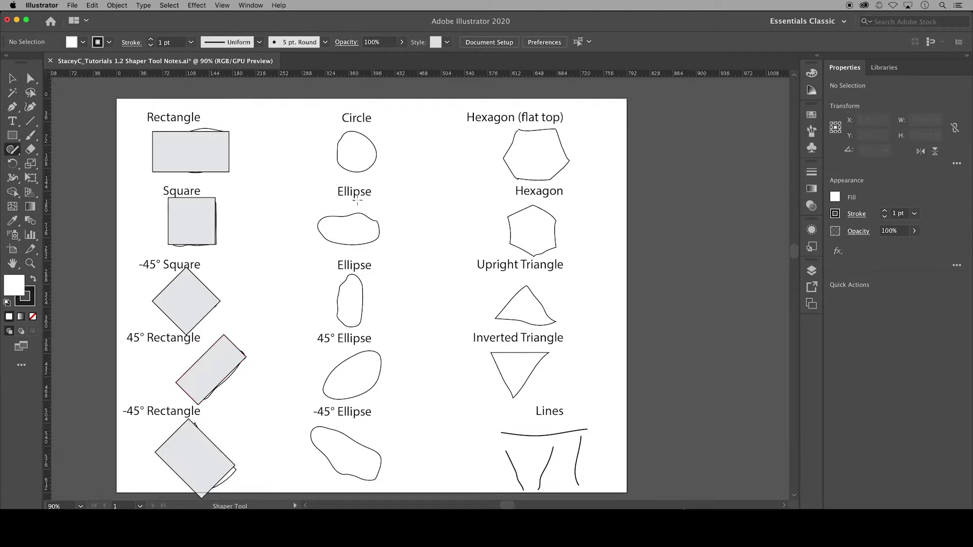
pyautogui.moveTo(369, 138)
pyautogui.mouseDown()
pyautogui.moveTo(373, 145)
pyautogui.moveTo(368, 136)
pyautogui.mouseUp()
pyautogui.moveTo(375, 217)
pyautogui.mouseDown()
pyautogui.moveTo(333, 216)
pyautogui.moveTo(345, 237)
pyautogui.moveTo(378, 216)
pyautogui.mouseUp()
pyautogui.moveTo(351, 278); pyautogui.dragTo(353, 276)
pyautogui.moveTo(379, 345)
pyautogui.mouseDown()
pyautogui.moveTo(340, 369)
pyautogui.moveTo(347, 391)
pyautogui.moveTo(380, 345)
pyautogui.mouseUp()
pyautogui.moveTo(353, 434)
pyautogui.mouseDown()
pyautogui.moveTo(327, 430)
pyautogui.moveTo(320, 443)
pyautogui.moveTo(377, 482)
pyautogui.moveTo(354, 436)
pyautogui.mouseUp()
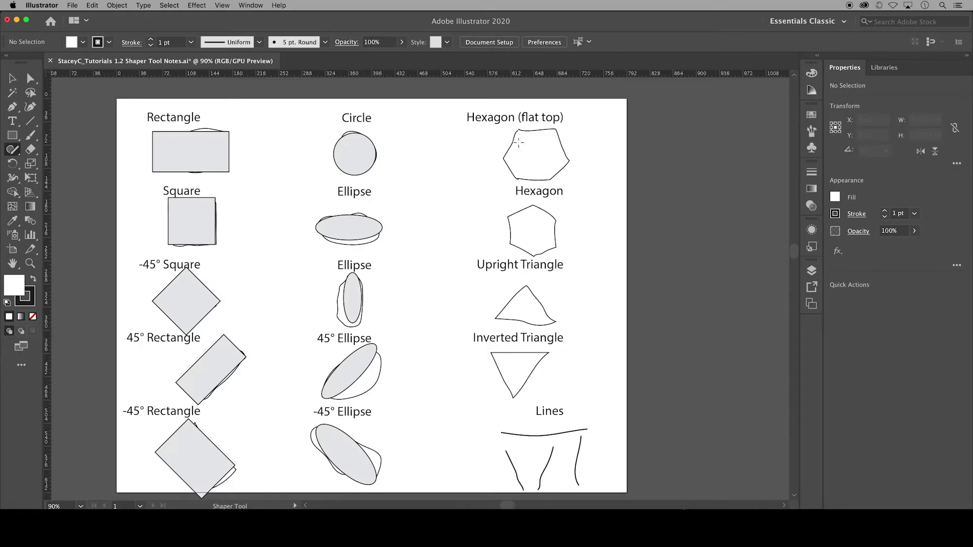
# Step: Trace the two hexagon and two triangle sketches, and straighten the four sketched lines
pyautogui.moveTo(518, 131)
pyautogui.mouseDown()
pyautogui.moveTo(559, 127)
pyautogui.moveTo(567, 157)
pyautogui.moveTo(548, 181)
pyautogui.moveTo(518, 184)
pyautogui.moveTo(501, 162)
pyautogui.moveTo(518, 131)
pyautogui.mouseUp()
pyautogui.moveTo(533, 203)
pyautogui.mouseDown()
pyautogui.moveTo(513, 212)
pyautogui.moveTo(510, 232)
pyautogui.moveTo(511, 244)
pyautogui.moveTo(533, 255)
pyautogui.moveTo(557, 245)
pyautogui.moveTo(556, 220)
pyautogui.moveTo(532, 204)
pyautogui.mouseUp()
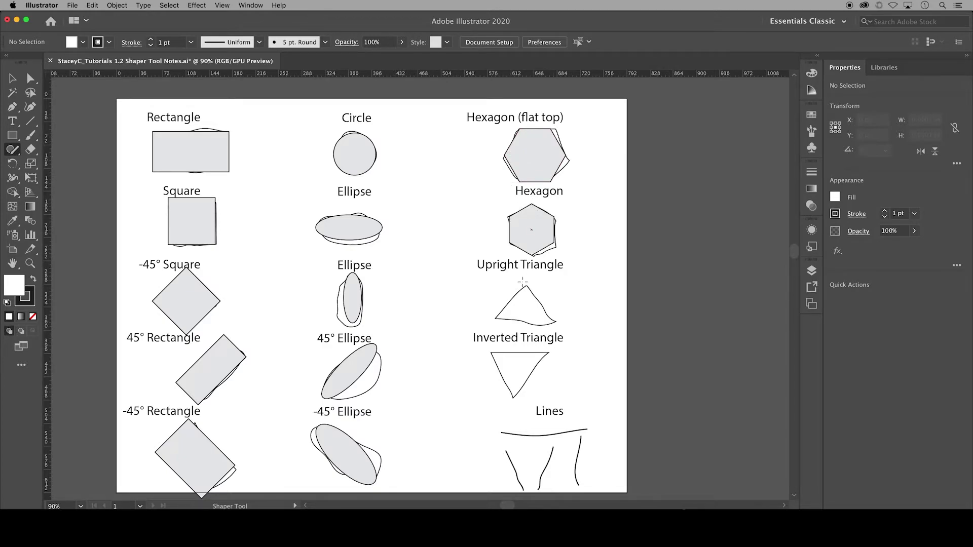
pyautogui.moveTo(494, 315)
pyautogui.mouseDown()
pyautogui.moveTo(555, 321)
pyautogui.moveTo(527, 285)
pyautogui.moveTo(497, 314)
pyautogui.mouseUp()
pyautogui.moveTo(493, 349)
pyautogui.mouseDown()
pyautogui.moveTo(544, 350)
pyautogui.moveTo(514, 400)
pyautogui.moveTo(493, 350)
pyautogui.mouseUp()
pyautogui.moveTo(501, 432); pyautogui.dragTo(596, 429)
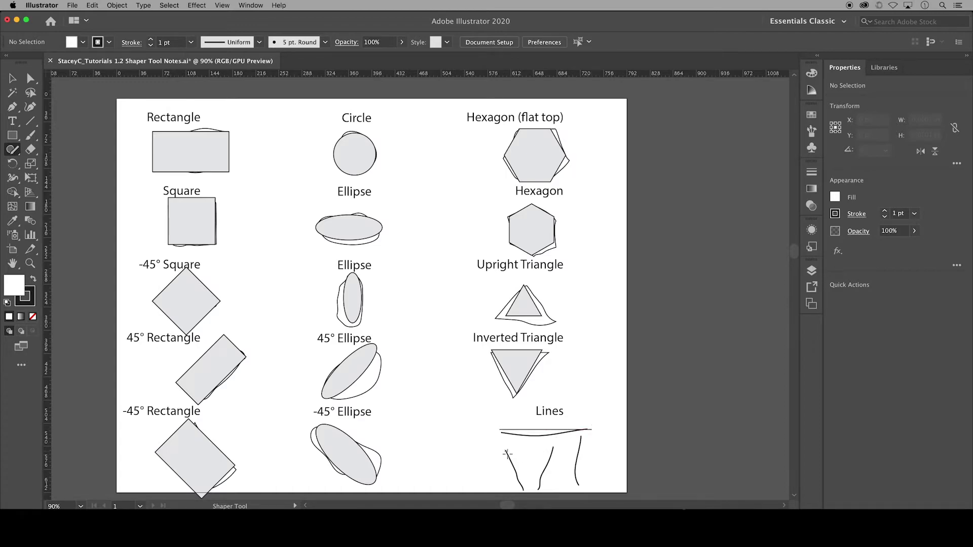
pyautogui.moveTo(522, 486); pyautogui.dragTo(522, 487)
pyautogui.moveTo(552, 449); pyautogui.dragTo(536, 489)
pyautogui.moveTo(580, 462)
pyautogui.mouseDown()
pyautogui.moveTo(577, 487)
pyautogui.moveTo(587, 472)
pyautogui.mouseUp()
# Step: Briefly hide and re-show the Hand Draw layer to check the clean shapes
pyautogui.click(812, 273)
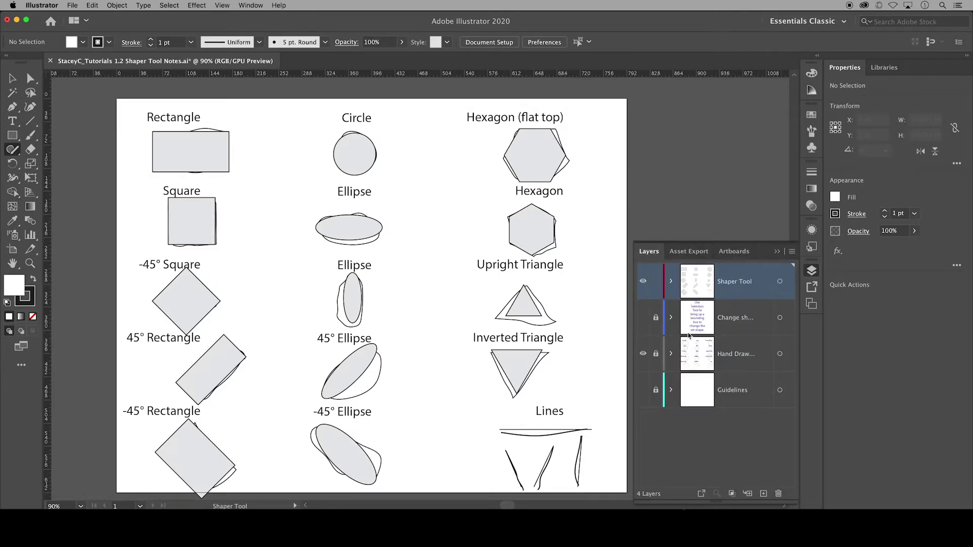
pyautogui.click(643, 354)
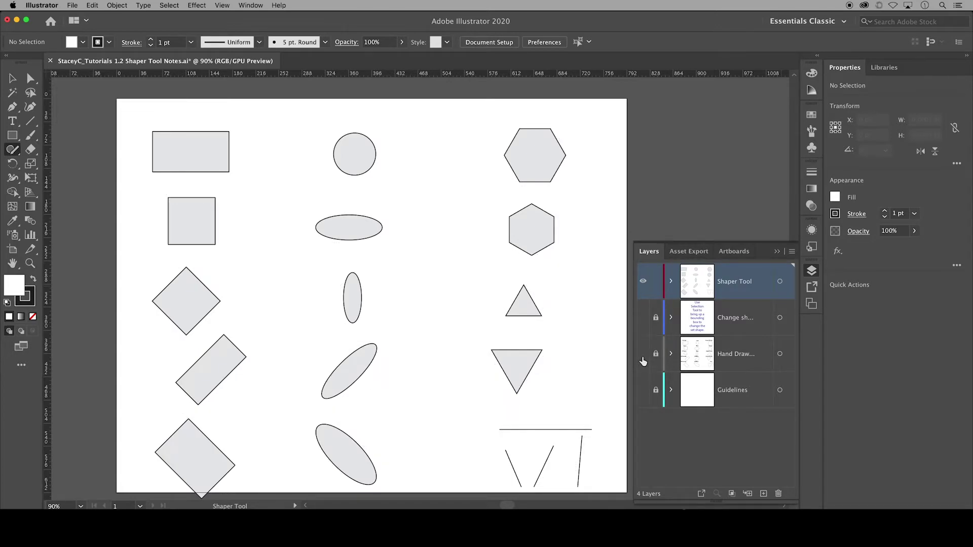
pyautogui.click(643, 354)
pyautogui.click(777, 251)
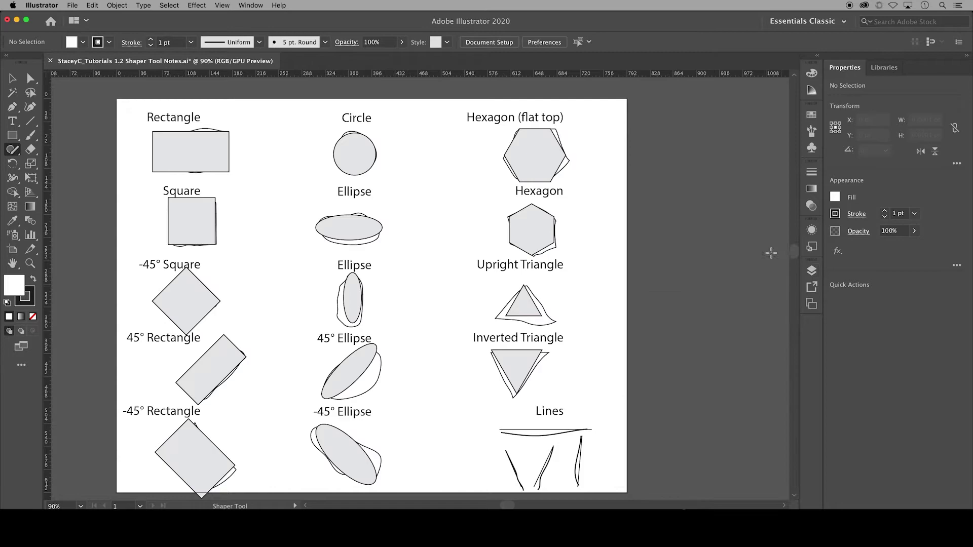
# Step: Draw a triangle beside Upright Triangle, a tilted rectangle beside -45° Square, and a rectangle beside Circle
pyautogui.moveTo(576, 285)
pyautogui.mouseDown()
pyautogui.moveTo(592, 321)
pyautogui.moveTo(577, 281)
pyautogui.moveTo(619, 273)
pyautogui.moveTo(587, 263)
pyautogui.moveTo(563, 275)
pyautogui.moveTo(580, 274)
pyautogui.mouseUp()
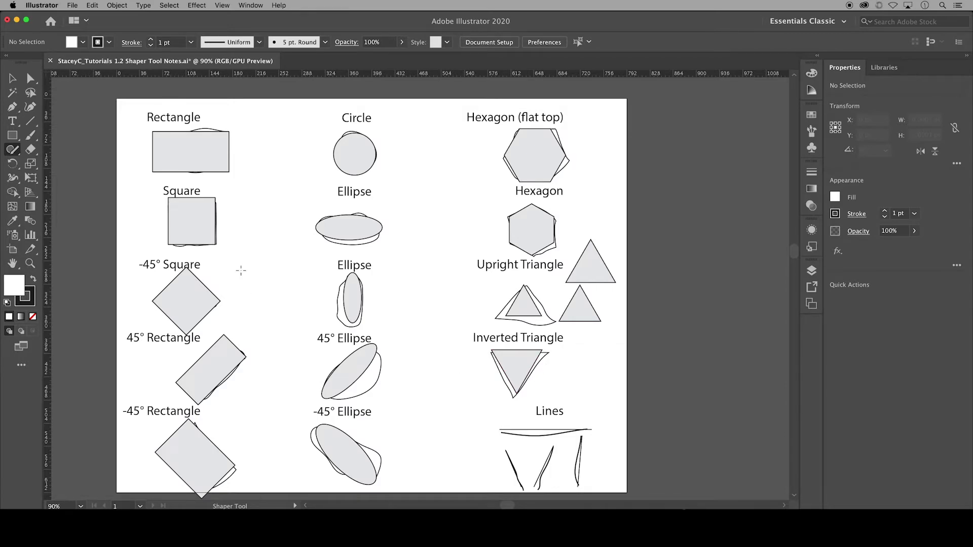
pyautogui.moveTo(239, 268)
pyautogui.mouseDown()
pyautogui.moveTo(226, 283)
pyautogui.moveTo(235, 295)
pyautogui.moveTo(274, 269)
pyautogui.moveTo(249, 256)
pyautogui.moveTo(236, 271)
pyautogui.moveTo(240, 286)
pyautogui.mouseUp()
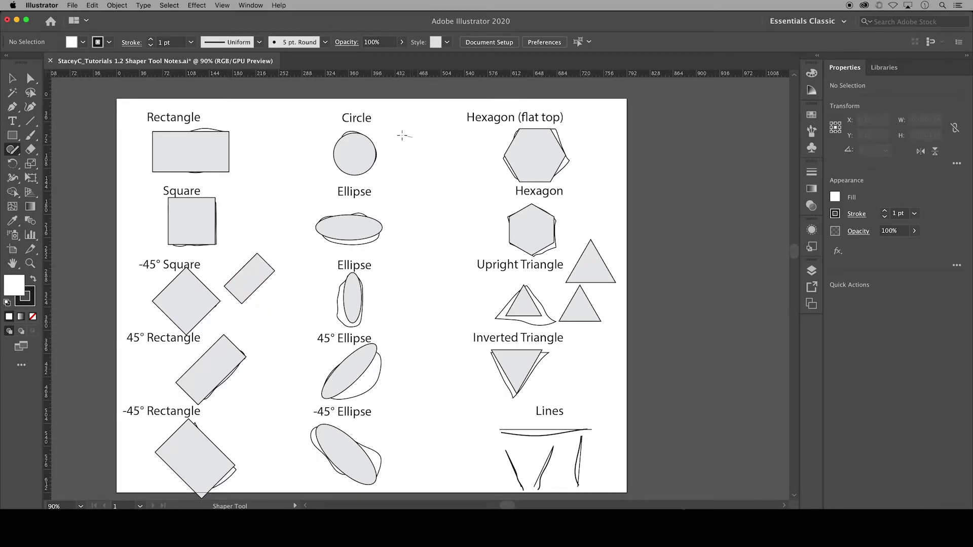
pyautogui.moveTo(402, 135)
pyautogui.mouseDown()
pyautogui.moveTo(389, 154)
pyautogui.moveTo(397, 171)
pyautogui.moveTo(413, 157)
pyautogui.moveTo(412, 139)
pyautogui.moveTo(403, 142)
pyautogui.mouseUp()
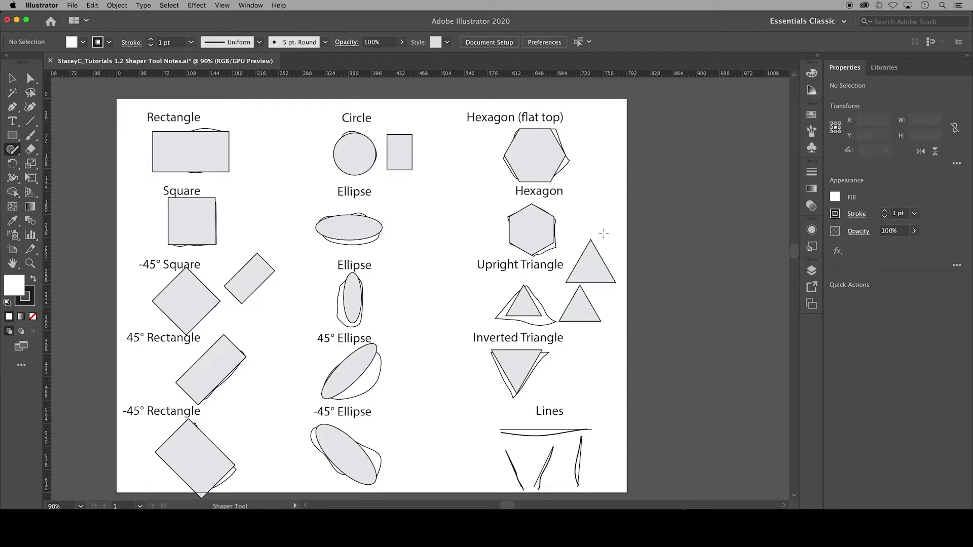
# Step: Show the Change shapes layer, make the new triangle taller and narrower, and square the tilted rectangle
pyautogui.click(811, 271)
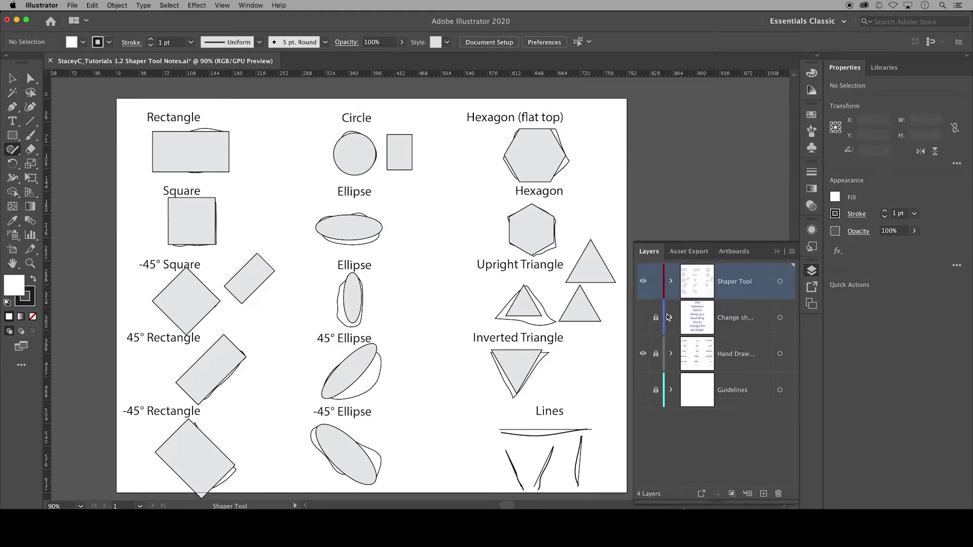
pyautogui.click(643, 317)
pyautogui.click(777, 252)
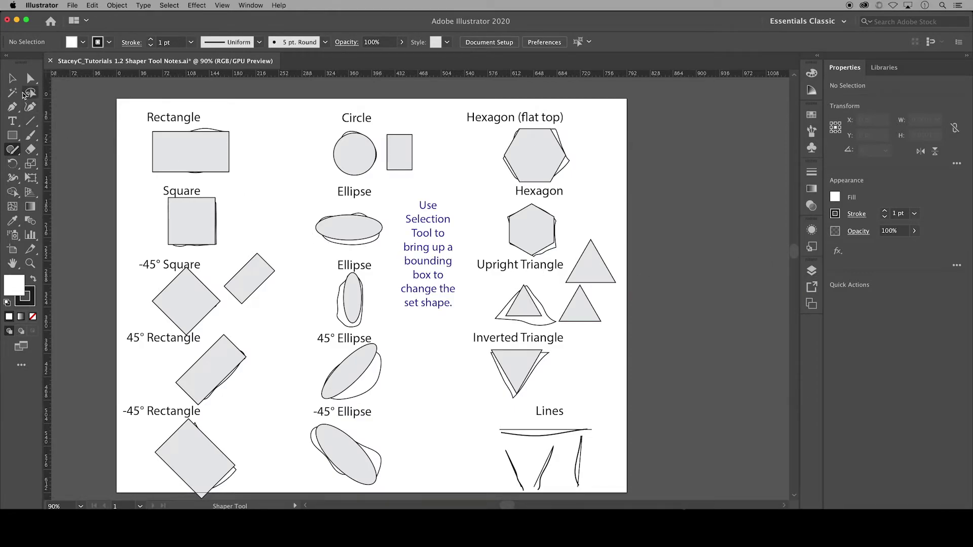
pyautogui.click(13, 78)
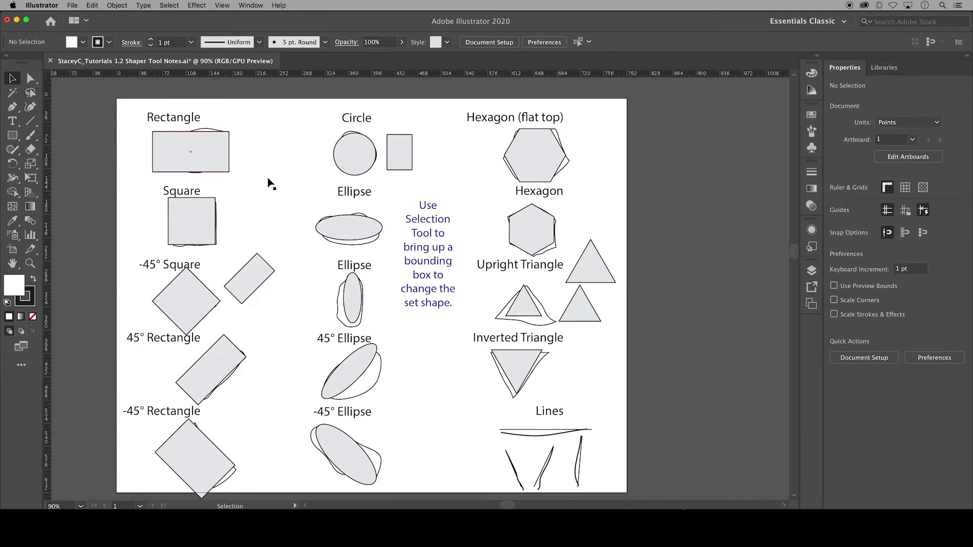
pyautogui.click(598, 279)
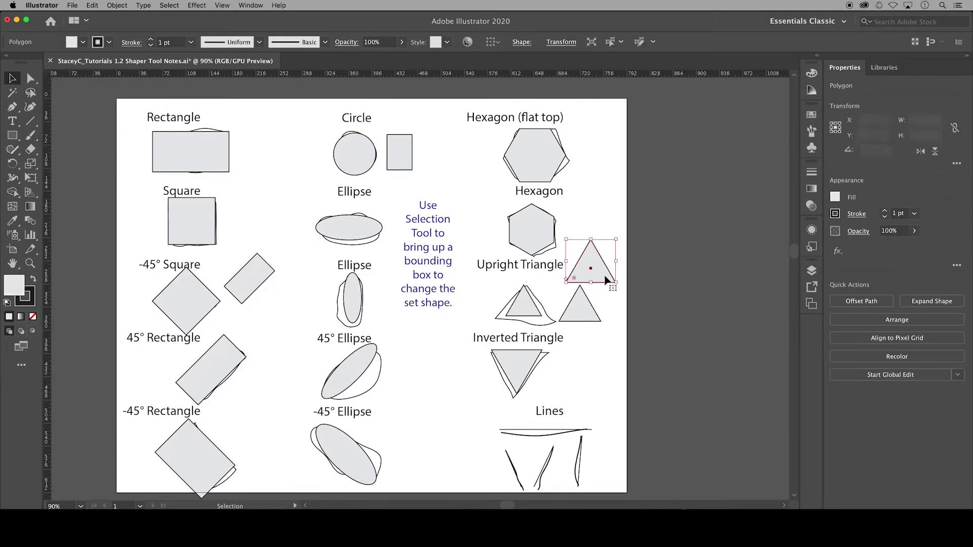
pyautogui.moveTo(591, 239); pyautogui.dragTo(596, 204)
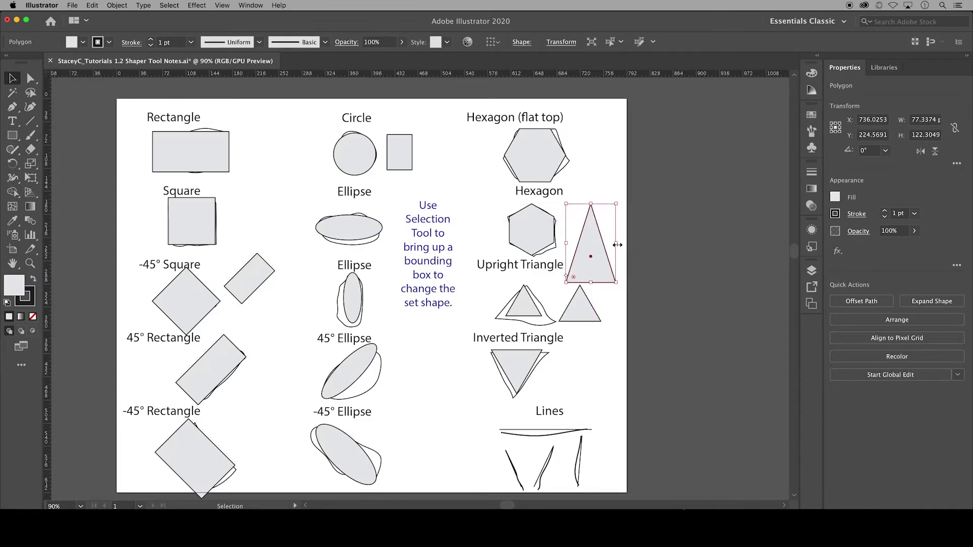
pyautogui.moveTo(615, 243); pyautogui.dragTo(602, 246)
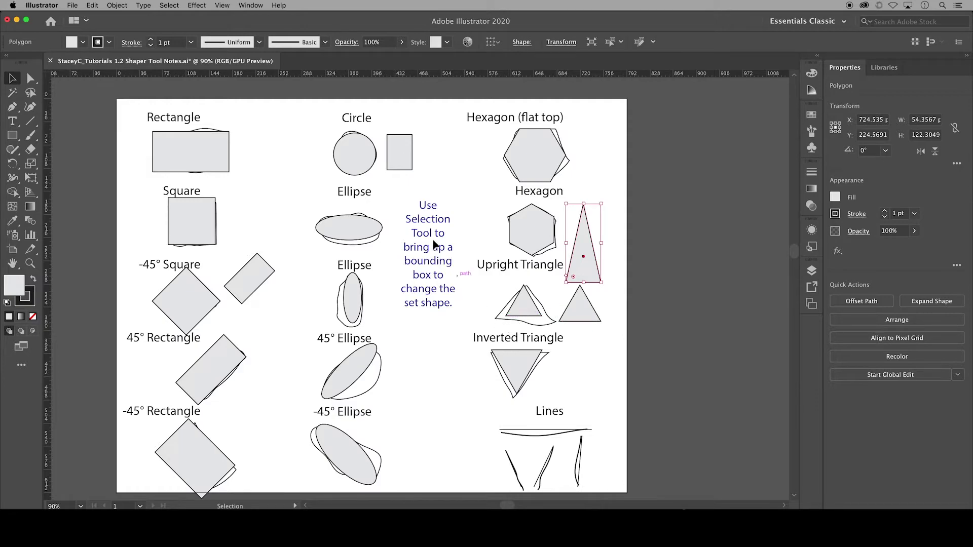
pyautogui.moveTo(258, 271); pyautogui.dragTo(251, 312)
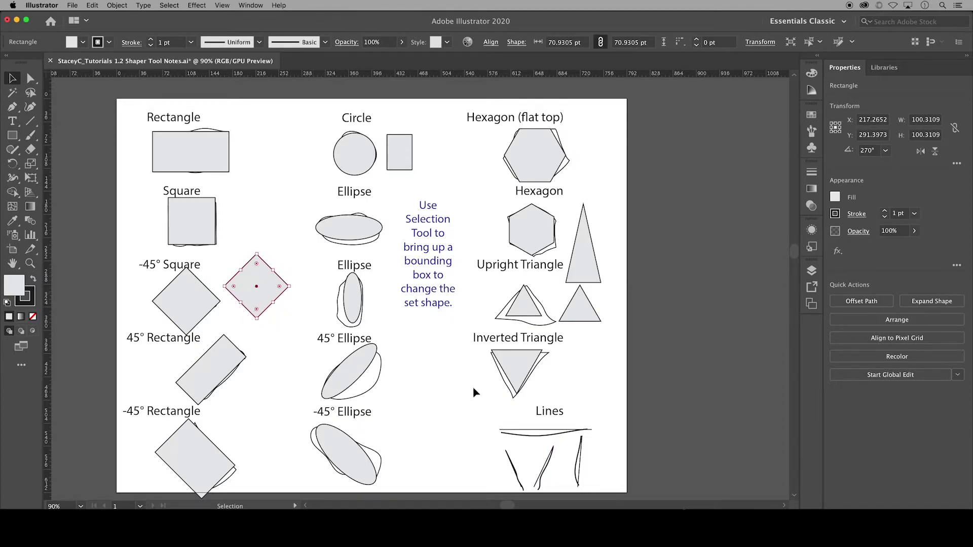
# Step: Move the top line's endpoints under Lines so it slants, then deselect it
pyautogui.click(514, 431)
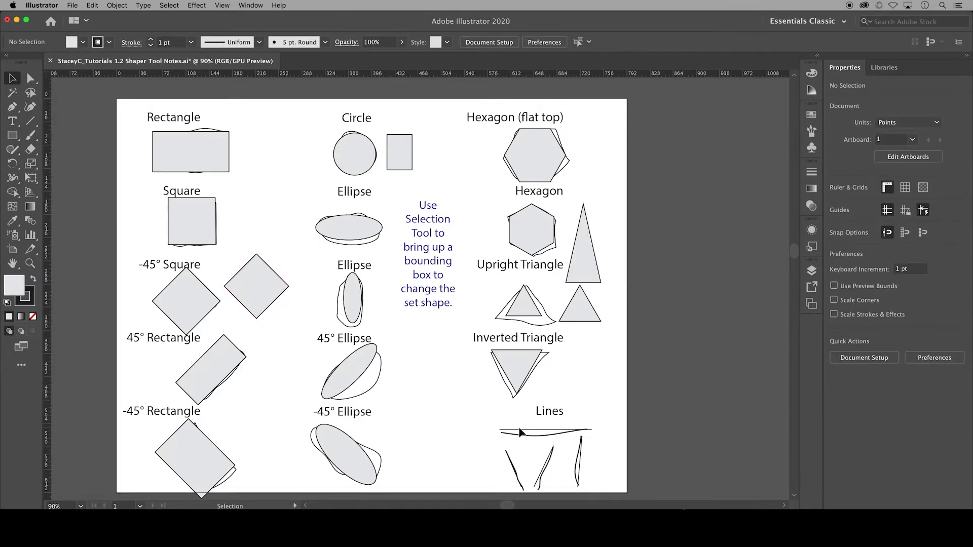
pyautogui.click(511, 435)
pyautogui.moveTo(501, 430); pyautogui.dragTo(485, 407)
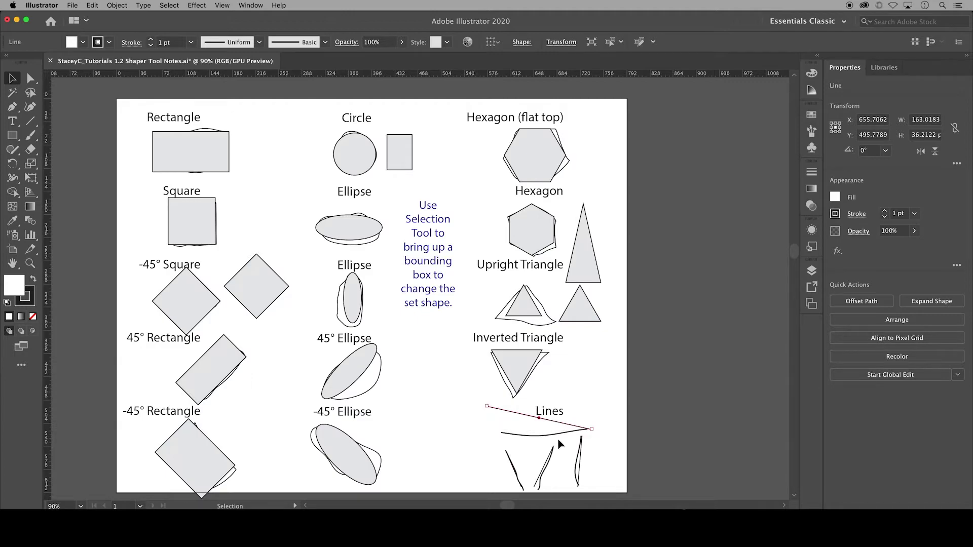
pyautogui.moveTo(590, 430); pyautogui.dragTo(595, 460)
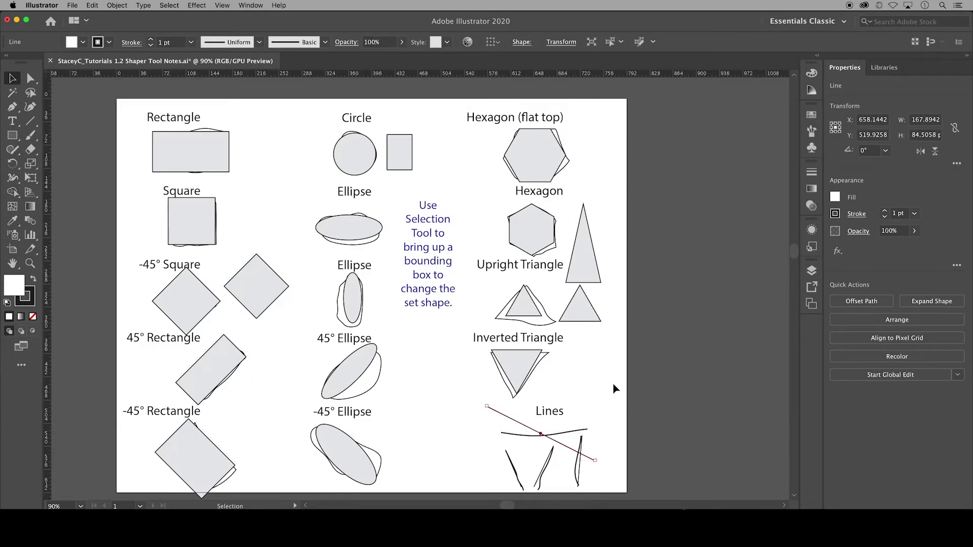
pyautogui.click(634, 383)
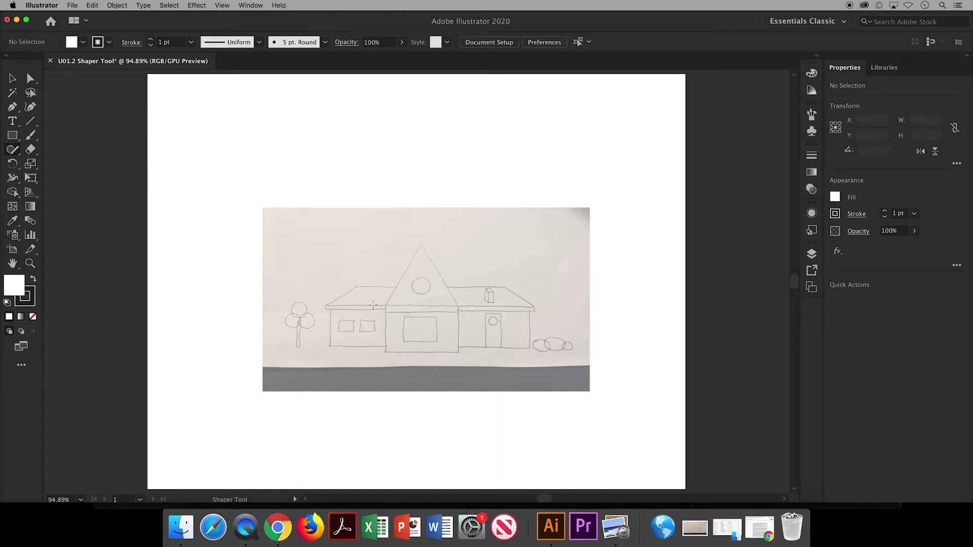
# Step: Zoom the view to 150% then 200% and frame the house sketch template
pyautogui.click(81, 500)
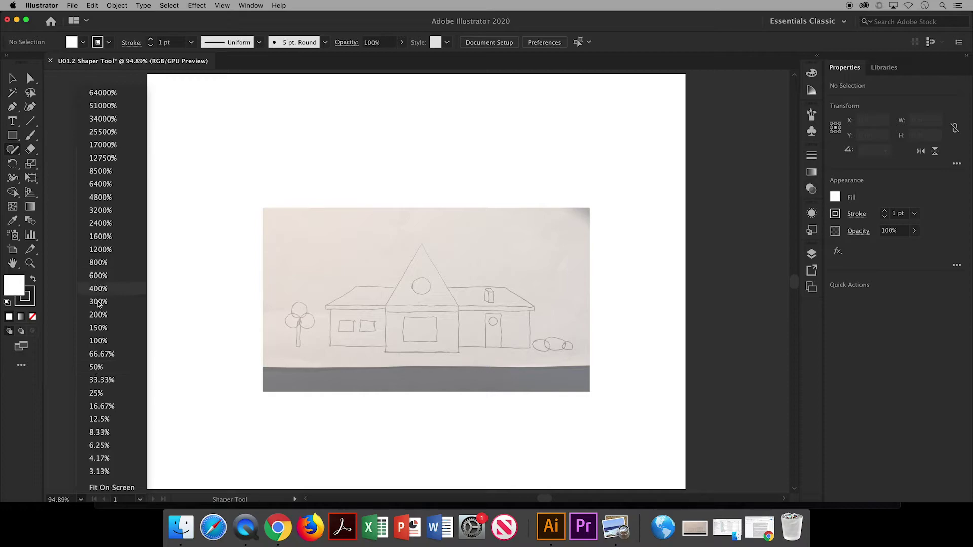
pyautogui.click(99, 328)
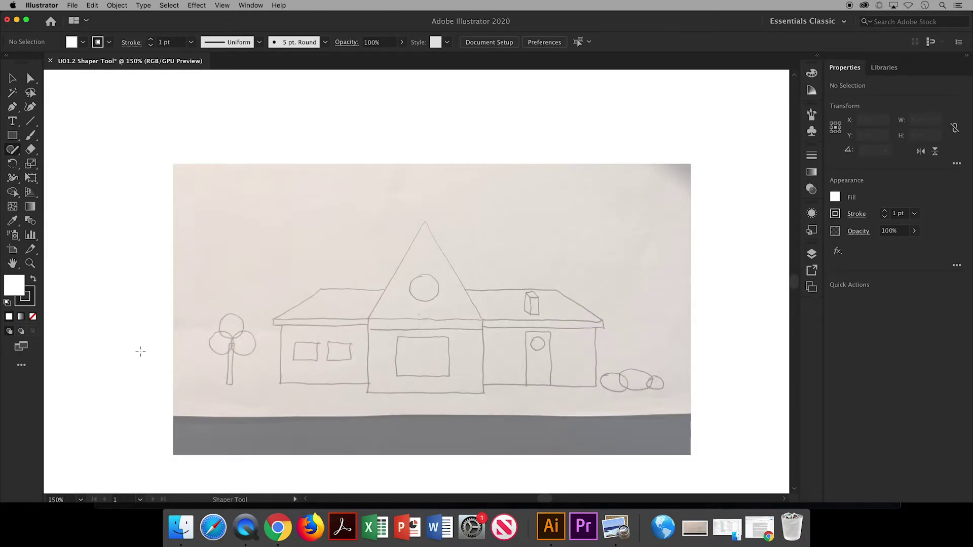
pyautogui.press('super+equal')
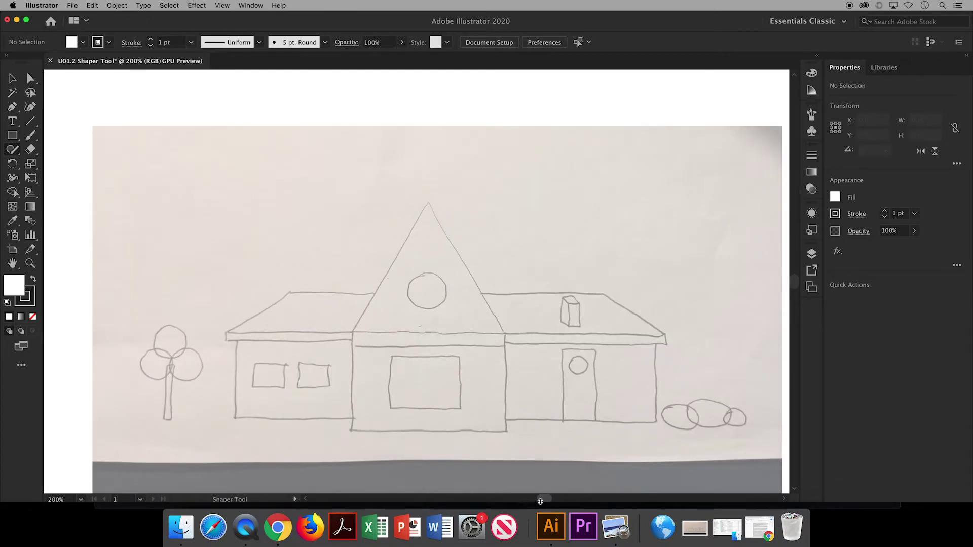
pyautogui.hscroll(5, 546, 500)
pyautogui.moveTo(544, 498); pyautogui.dragTo(542, 497)
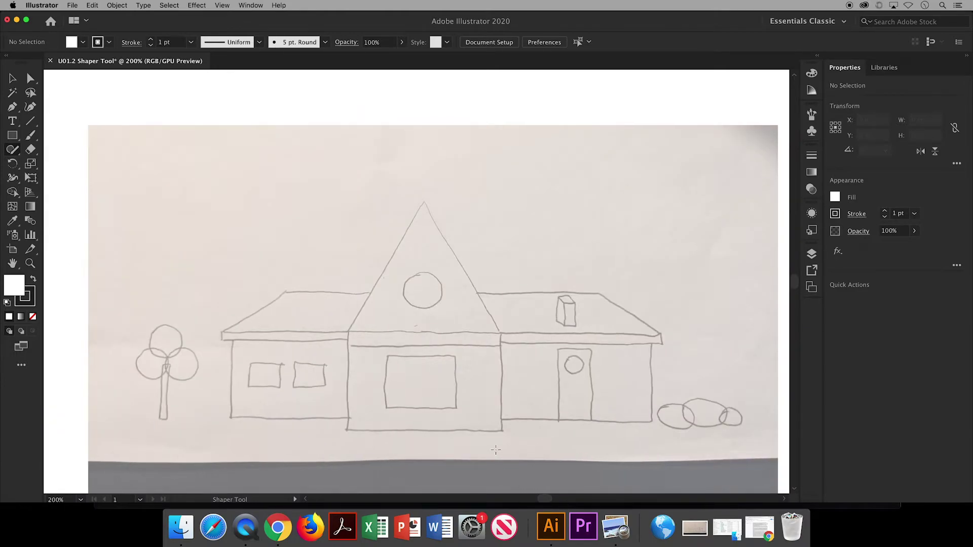
pyautogui.scroll(-2, 735, 355)
pyautogui.scroll(-1, 793, 300)
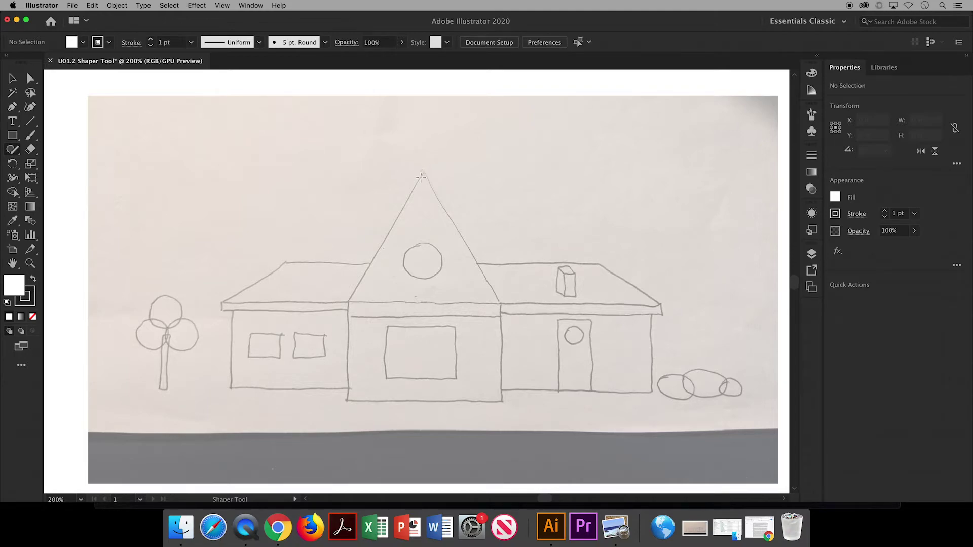
# Step: Trace the central gable's roof triangle and the thin eave band beneath it
pyautogui.moveTo(393, 223)
pyautogui.mouseDown()
pyautogui.moveTo(351, 302)
pyautogui.moveTo(504, 303)
pyautogui.moveTo(458, 235)
pyautogui.mouseUp()
pyautogui.moveTo(424, 169); pyautogui.dragTo(424, 172)
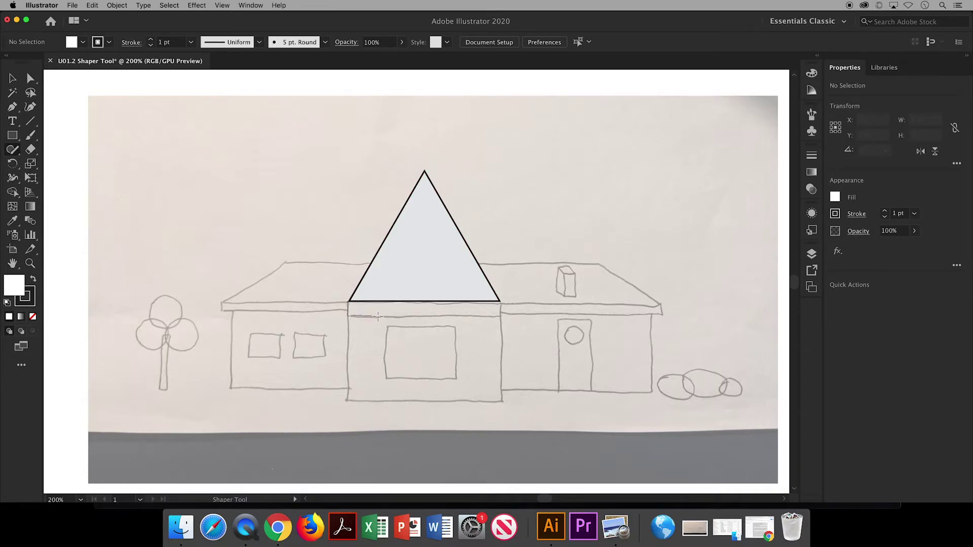
pyautogui.moveTo(419, 316)
pyautogui.mouseDown()
pyautogui.moveTo(501, 316)
pyautogui.moveTo(501, 300)
pyautogui.moveTo(347, 302)
pyautogui.moveTo(349, 399)
pyautogui.mouseUp()
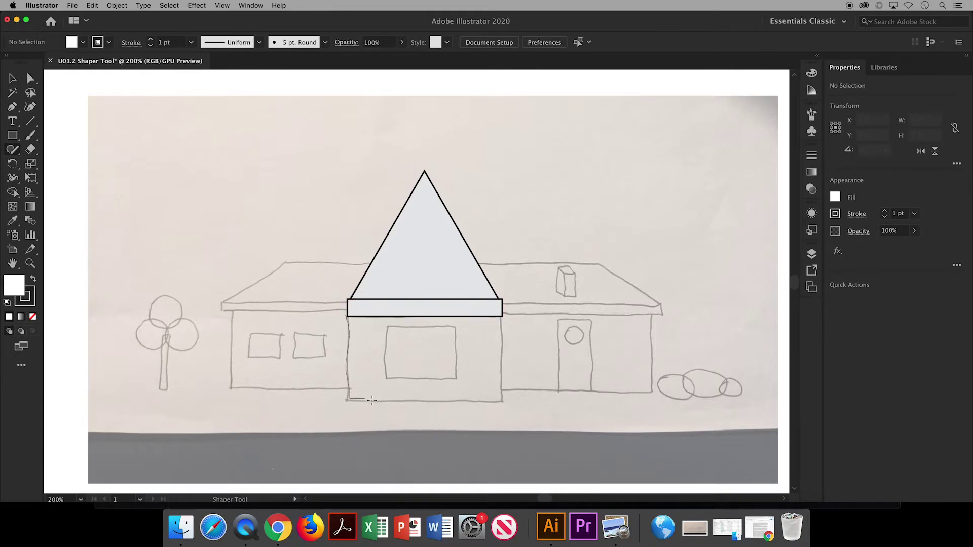
# Step: Trace the central block's base, right wall and left wall with the Shaper Tool
pyautogui.moveTo(427, 402); pyautogui.dragTo(496, 400)
pyautogui.moveTo(501, 358); pyautogui.dragTo(501, 316)
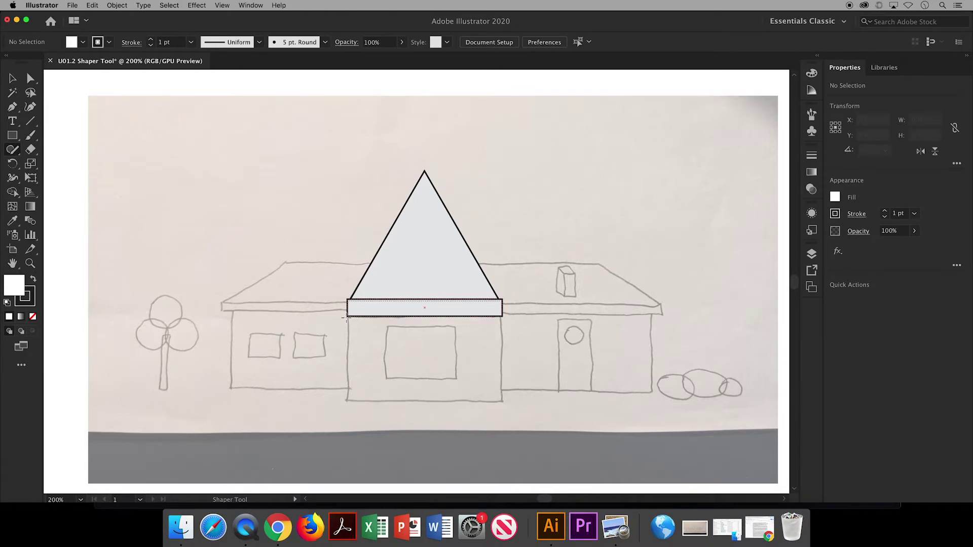
pyautogui.moveTo(346, 319); pyautogui.dragTo(349, 386)
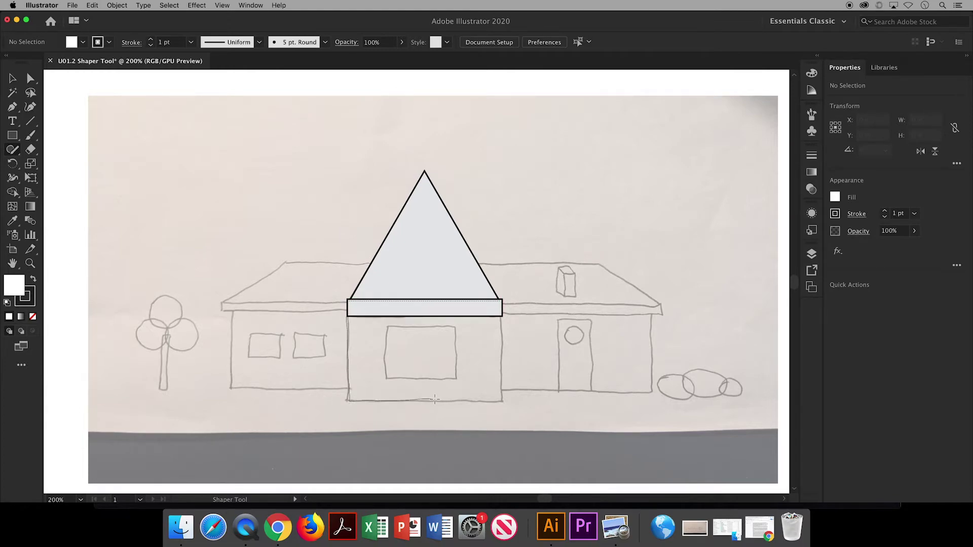
pyautogui.moveTo(435, 400); pyautogui.dragTo(484, 400)
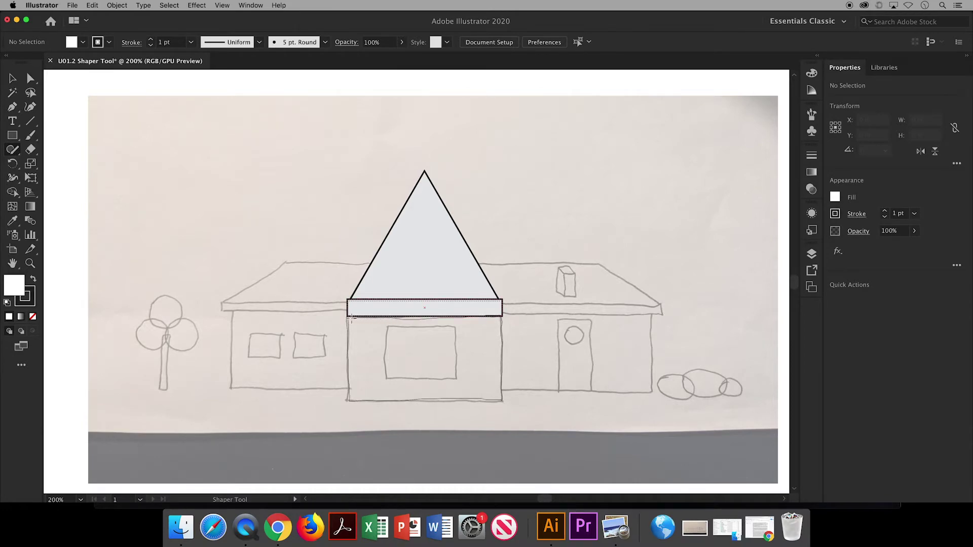
# Step: Draw the central and left wing wall rectangles, undoing and redrawing the misplaced left wing
pyautogui.moveTo(345, 317)
pyautogui.mouseDown()
pyautogui.moveTo(269, 311)
pyautogui.moveTo(230, 329)
pyautogui.mouseUp()
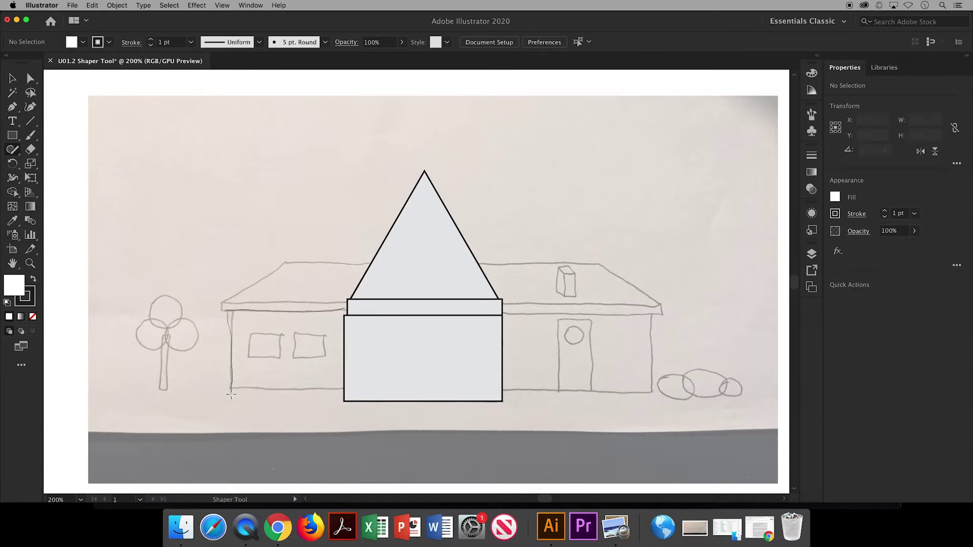
pyautogui.moveTo(308, 399)
pyautogui.mouseDown()
pyautogui.moveTo(342, 389)
pyautogui.moveTo(346, 307)
pyautogui.mouseUp()
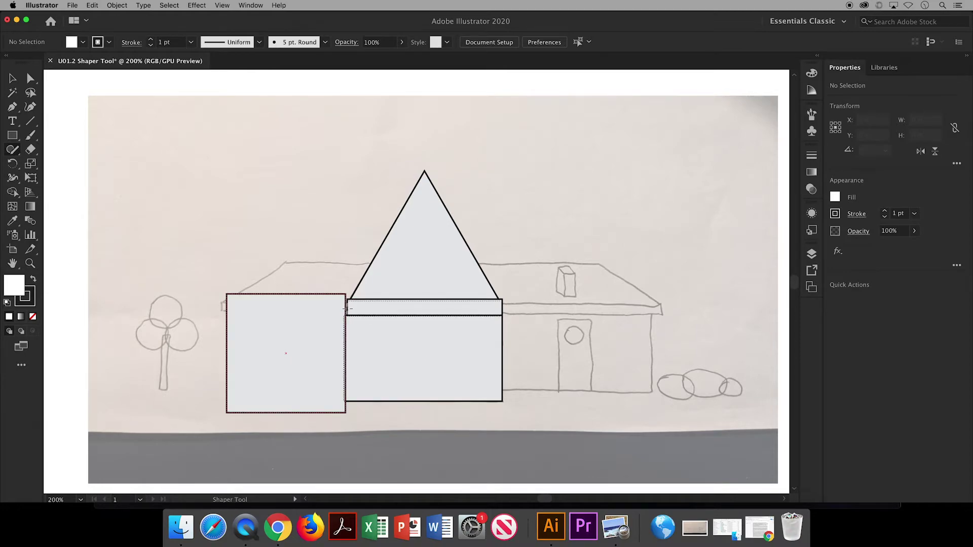
pyautogui.click(95, 5)
pyautogui.click(95, 18)
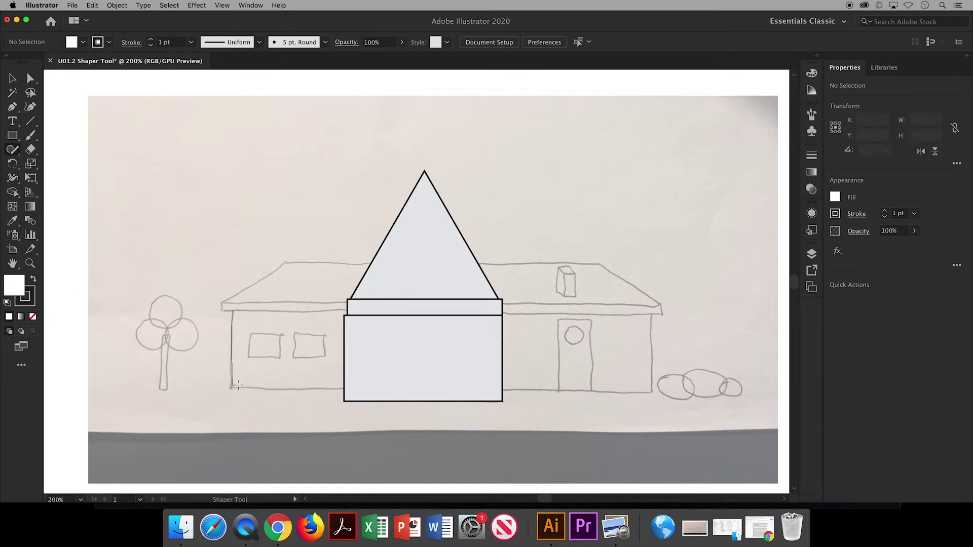
pyautogui.moveTo(238, 385)
pyautogui.mouseDown()
pyautogui.moveTo(345, 386)
pyautogui.moveTo(347, 339)
pyautogui.moveTo(276, 313)
pyautogui.moveTo(232, 320)
pyautogui.moveTo(232, 337)
pyautogui.mouseUp()
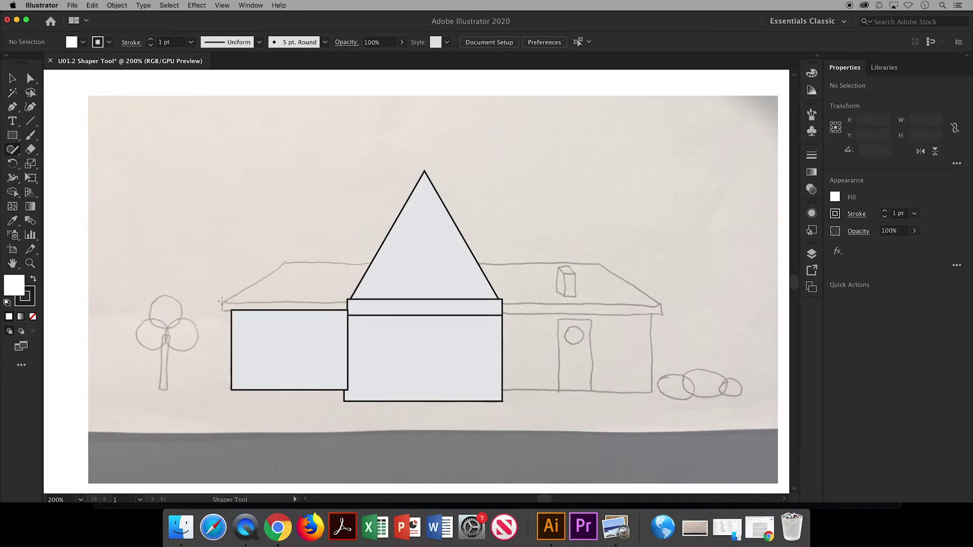
# Step: Trace the left wing's roof slope, roof top line and eave band
pyautogui.moveTo(221, 301); pyautogui.dragTo(235, 293)
pyautogui.moveTo(336, 264); pyautogui.dragTo(365, 269)
pyautogui.moveTo(238, 292)
pyautogui.mouseDown()
pyautogui.moveTo(287, 261)
pyautogui.moveTo(366, 261)
pyautogui.mouseUp()
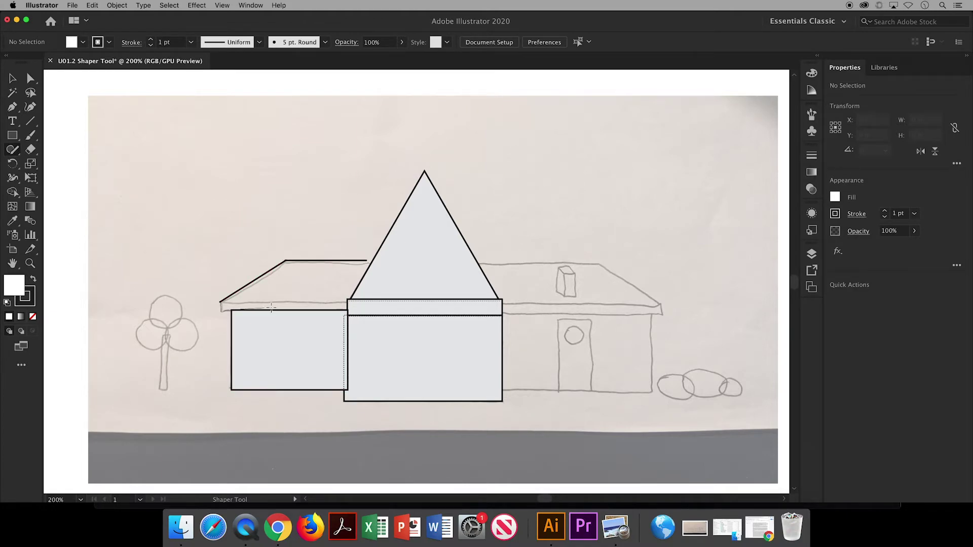
pyautogui.moveTo(219, 310)
pyautogui.mouseDown()
pyautogui.moveTo(347, 302)
pyautogui.moveTo(221, 299)
pyautogui.mouseUp()
# Step: Trace the right wing's roof and eave band, then circle the treetop
pyautogui.moveTo(479, 264)
pyautogui.mouseDown()
pyautogui.moveTo(602, 266)
pyautogui.moveTo(660, 304)
pyautogui.mouseUp()
pyautogui.moveTo(500, 300)
pyautogui.mouseDown()
pyautogui.moveTo(608, 318)
pyautogui.moveTo(501, 301)
pyautogui.moveTo(502, 393)
pyautogui.moveTo(656, 344)
pyautogui.moveTo(494, 313)
pyautogui.mouseUp()
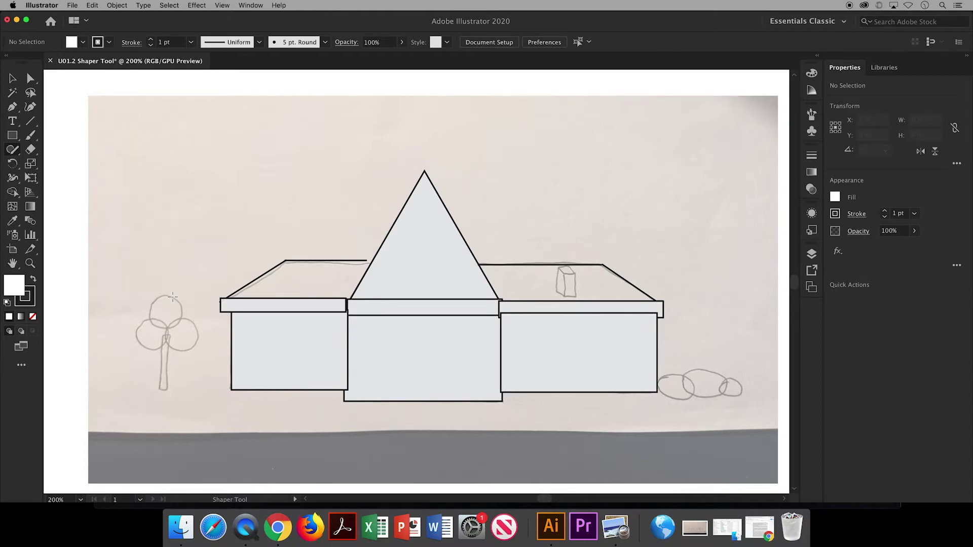
pyautogui.moveTo(154, 304)
pyautogui.mouseDown()
pyautogui.moveTo(153, 324)
pyautogui.moveTo(176, 327)
pyautogui.moveTo(168, 294)
pyautogui.mouseUp()
# Step: Duplicate the treetop circle twice, placing copies below it to the right and left
pyautogui.click(13, 80)
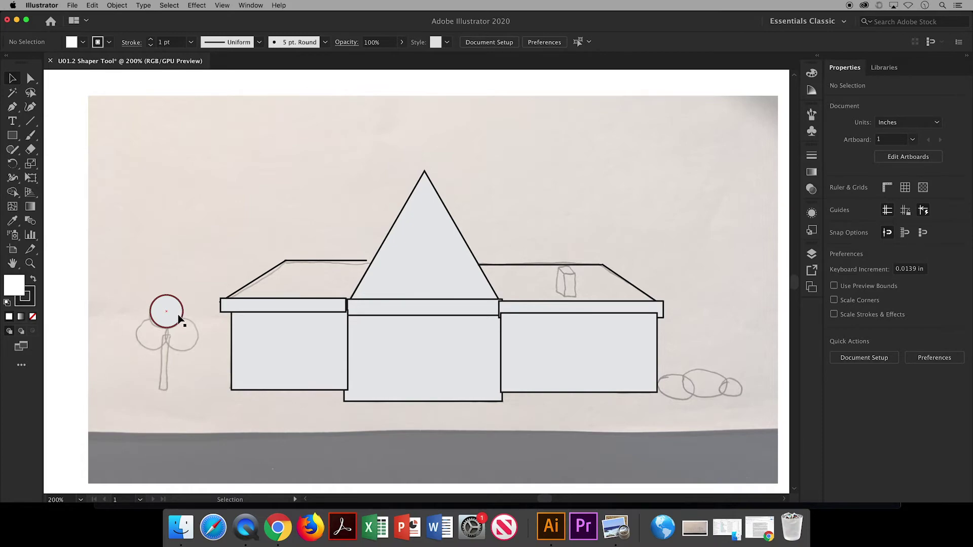
pyautogui.moveTo(181, 316); pyautogui.dragTo(203, 339)
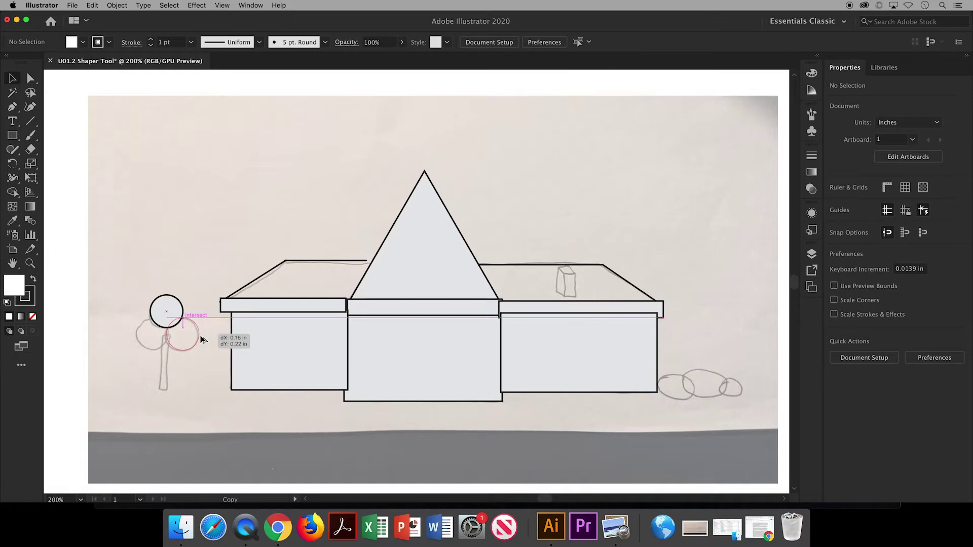
pyautogui.moveTo(203, 339); pyautogui.dragTo(202, 340)
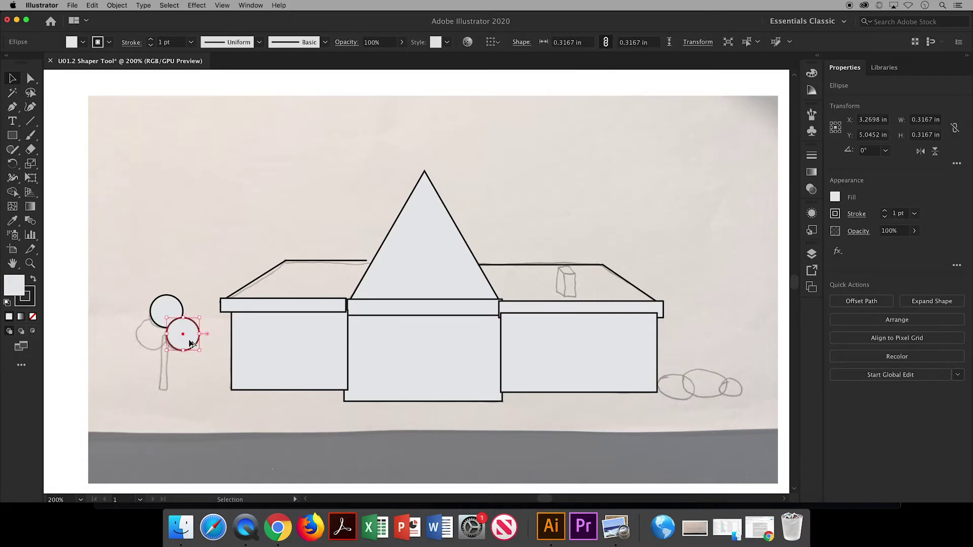
pyautogui.moveTo(190, 344); pyautogui.dragTo(158, 340)
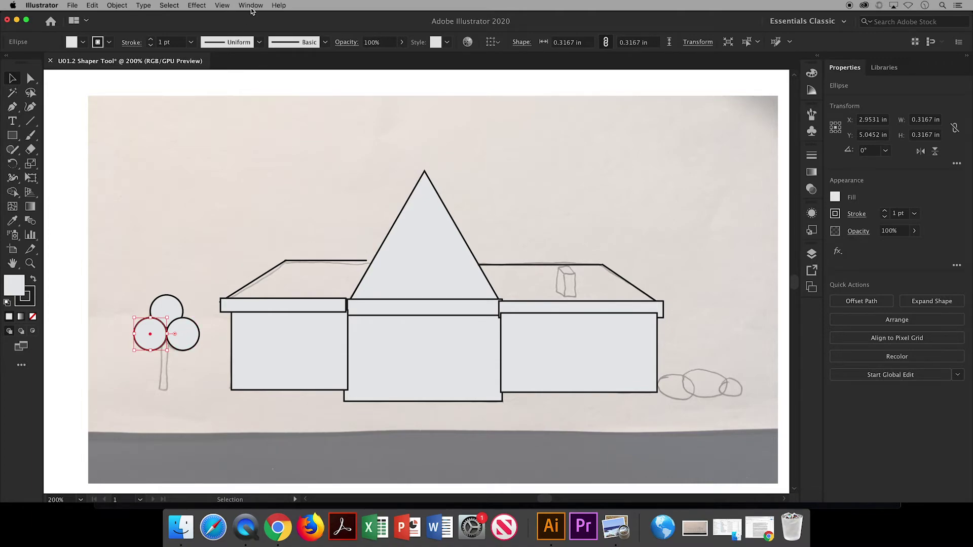
pyautogui.click(224, 6)
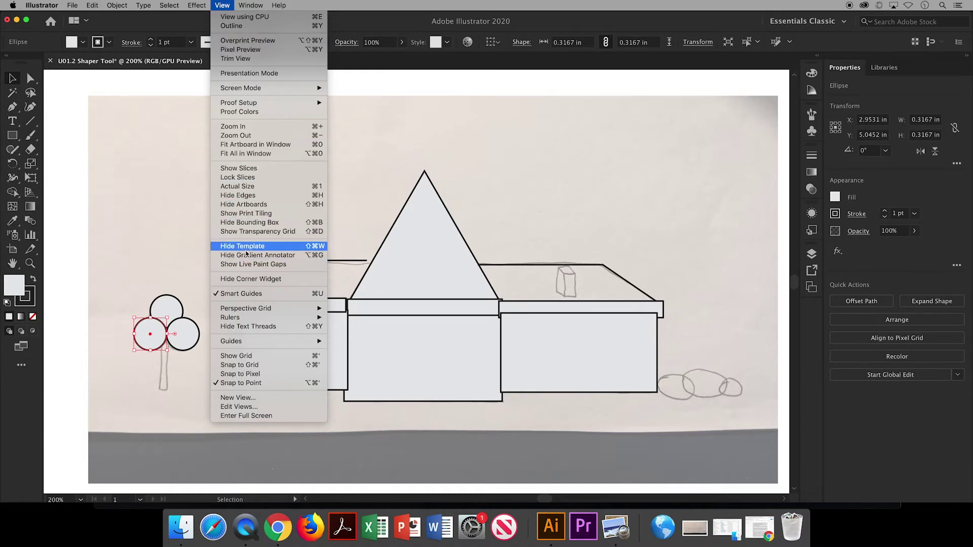
# Step: Show rulers and place a horizontal guide along the base of the house walls
pyautogui.moveTo(259, 317)
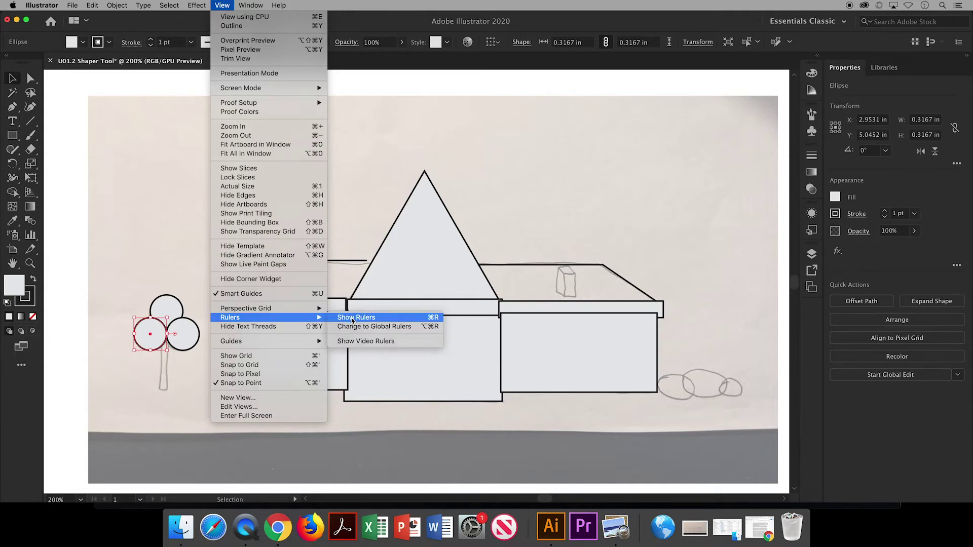
pyautogui.click(353, 319)
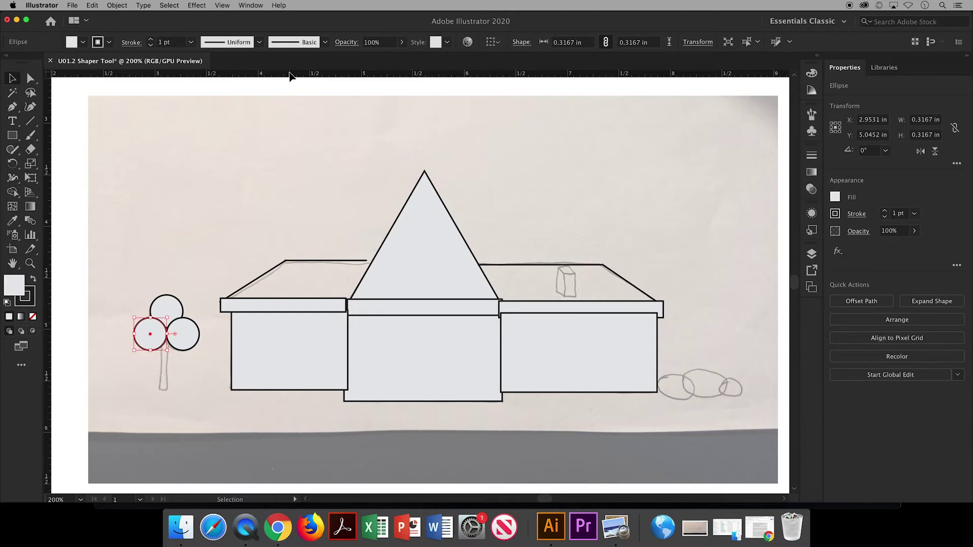
pyautogui.moveTo(290, 78); pyautogui.dragTo(310, 180)
pyautogui.moveTo(319, 267); pyautogui.dragTo(322, 392)
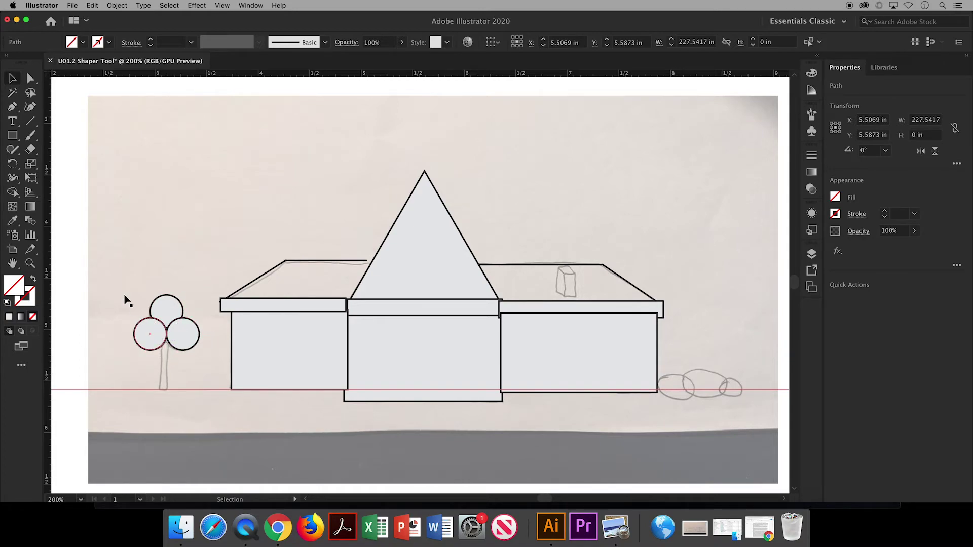
# Step: With the Shaper Tool, trace the tree trunk as a rectangle and the bushes as ellipses
pyautogui.click(14, 150)
pyautogui.click(14, 150)
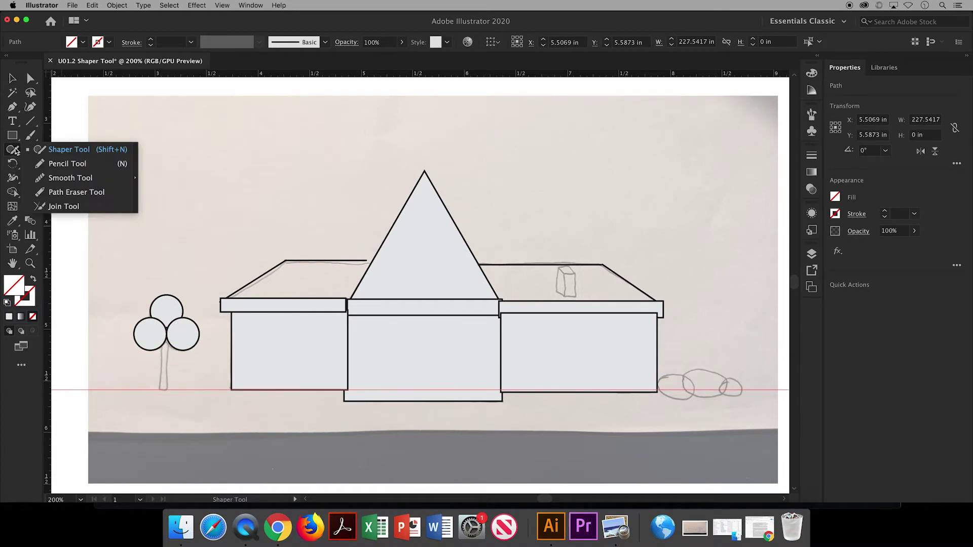
pyautogui.click(99, 152)
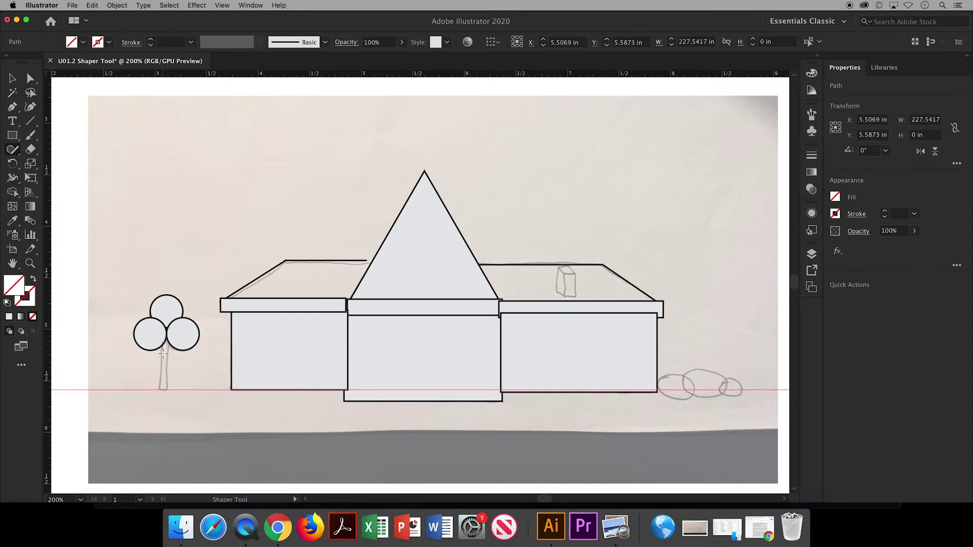
pyautogui.moveTo(158, 378)
pyautogui.mouseDown()
pyautogui.moveTo(166, 398)
pyautogui.moveTo(173, 346)
pyautogui.mouseUp()
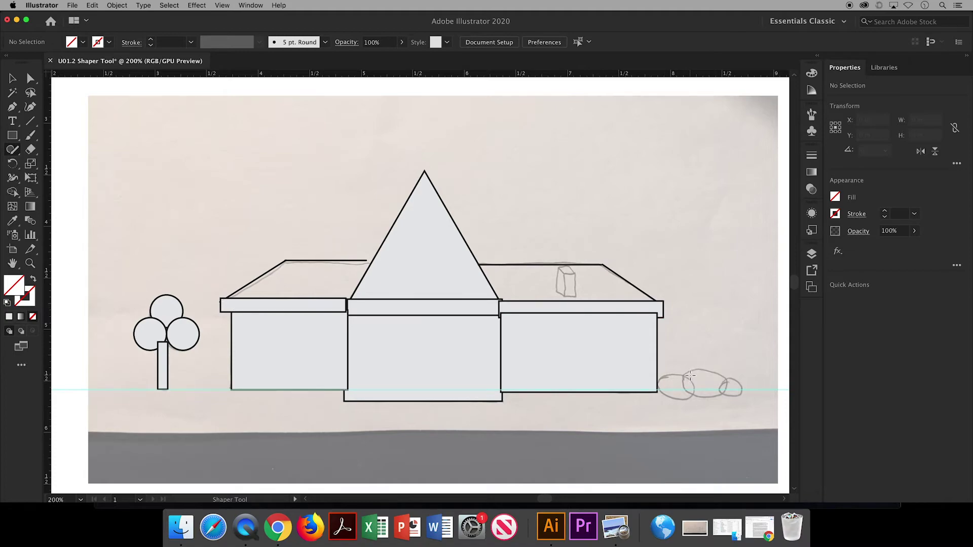
pyautogui.moveTo(683, 374)
pyautogui.mouseDown()
pyautogui.moveTo(657, 380)
pyautogui.moveTo(669, 391)
pyautogui.moveTo(692, 385)
pyautogui.moveTo(688, 376)
pyautogui.moveTo(708, 367)
pyautogui.moveTo(687, 380)
pyautogui.moveTo(698, 391)
pyautogui.moveTo(733, 378)
pyautogui.moveTo(723, 367)
pyautogui.moveTo(730, 385)
pyautogui.moveTo(747, 389)
pyautogui.moveTo(753, 369)
pyautogui.mouseUp()
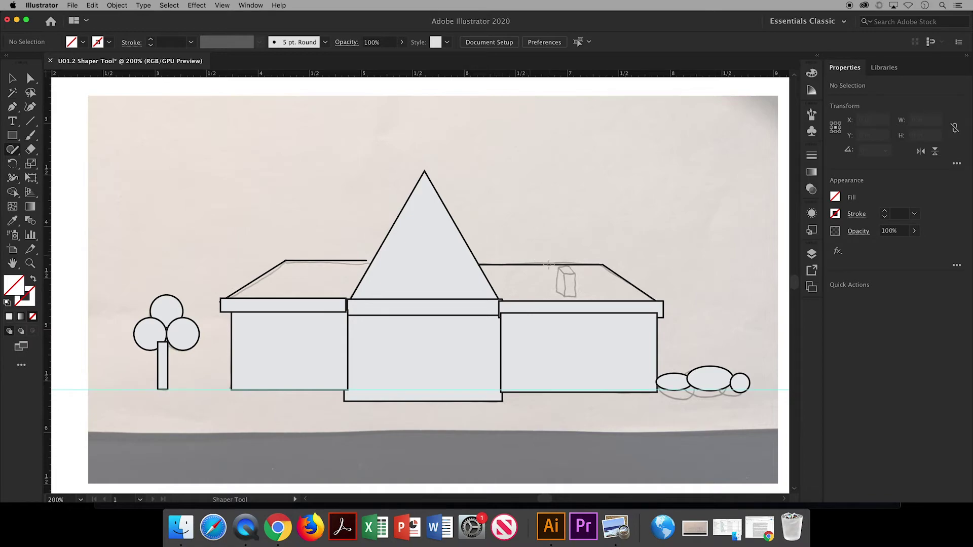
# Step: Zoom in and trace the chimney's left, top, bottom and right edges on the right roof
pyautogui.press('super+equal')
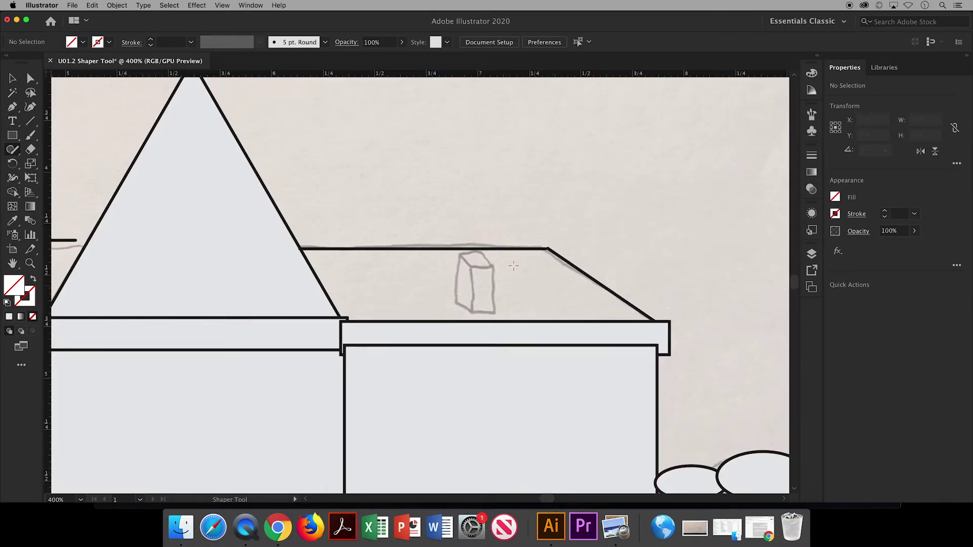
pyautogui.moveTo(456, 303)
pyautogui.mouseDown()
pyautogui.moveTo(457, 256)
pyautogui.moveTo(470, 268)
pyautogui.moveTo(471, 313)
pyautogui.moveTo(456, 303)
pyautogui.mouseUp()
pyautogui.moveTo(468, 267); pyautogui.dragTo(495, 267)
pyautogui.moveTo(471, 313); pyautogui.dragTo(498, 313)
pyautogui.moveTo(494, 272); pyautogui.dragTo(499, 313)
pyautogui.moveTo(457, 254)
pyautogui.mouseDown()
pyautogui.moveTo(481, 252)
pyautogui.moveTo(495, 267)
pyautogui.mouseUp()
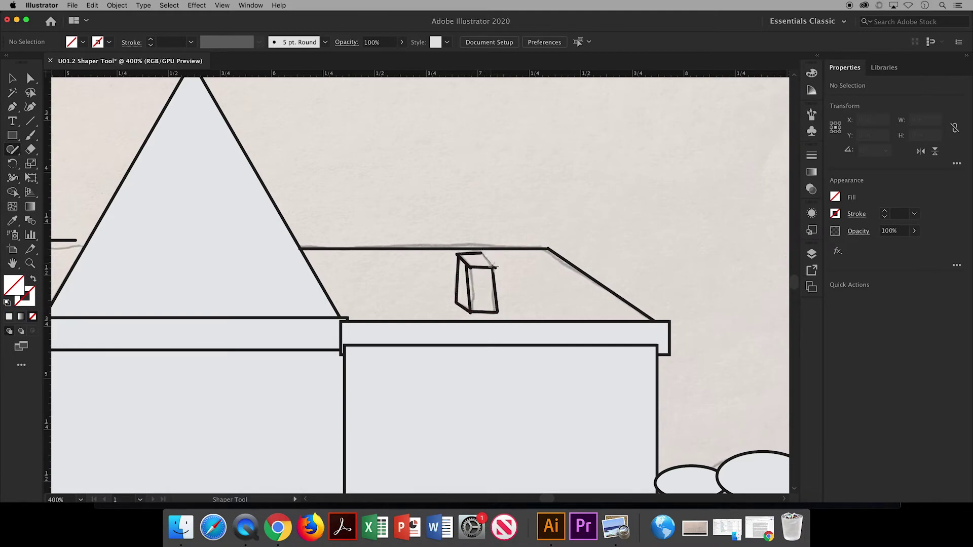
pyautogui.press('super+minus')
pyautogui.press('super+minus')
pyautogui.press('super+minus')
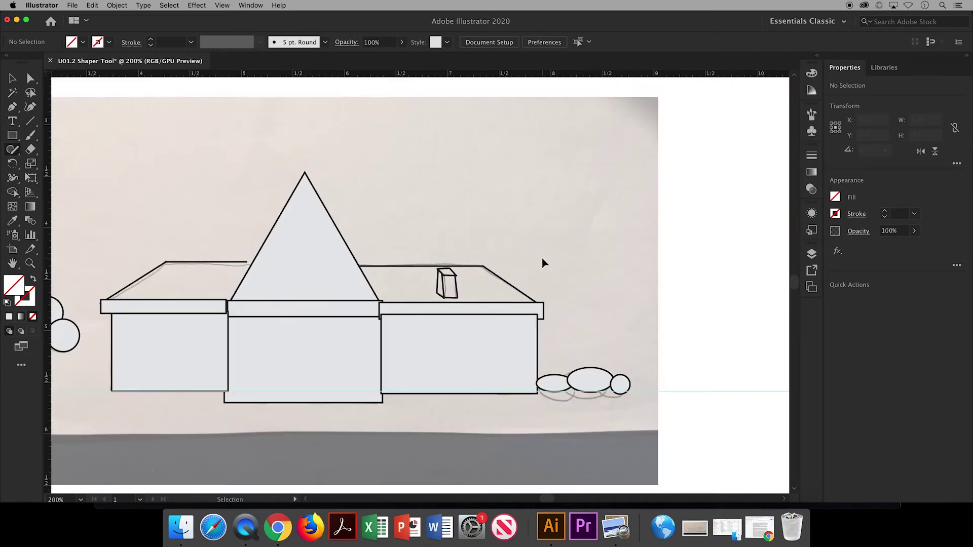
# Step: Marquee-select all the traced house, tree and bush paths
pyautogui.hscroll(-5, 546, 500)
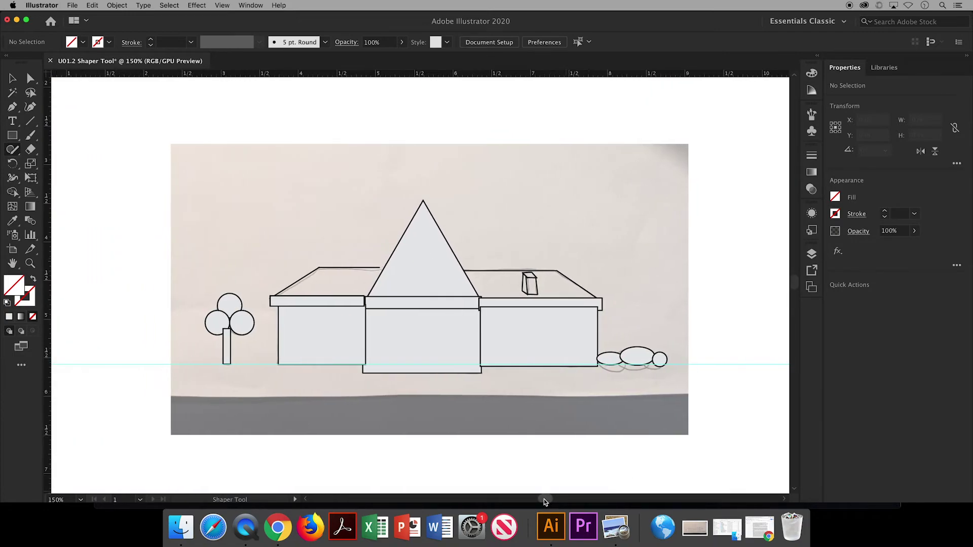
pyautogui.click(13, 79)
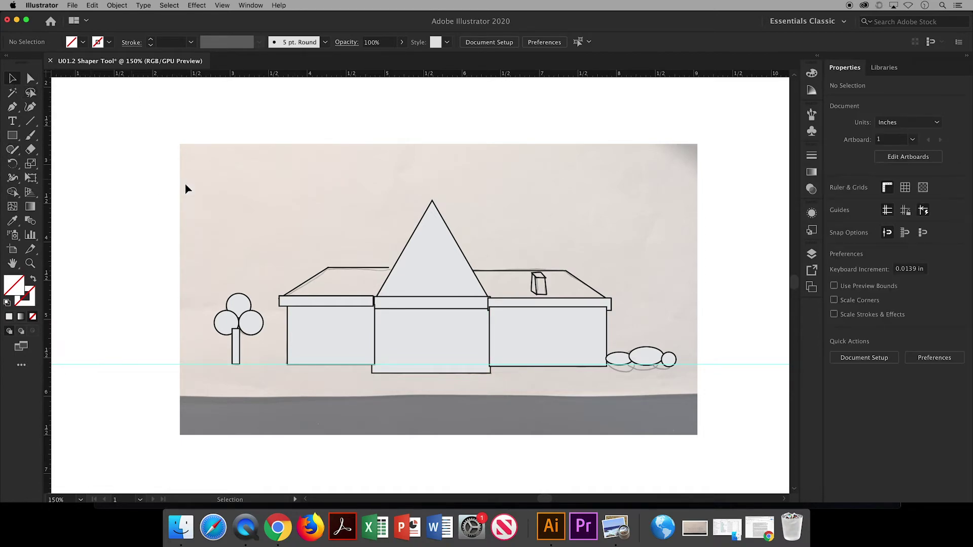
pyautogui.moveTo(186, 165); pyautogui.dragTo(326, 328)
pyautogui.moveTo(597, 407); pyautogui.dragTo(695, 406)
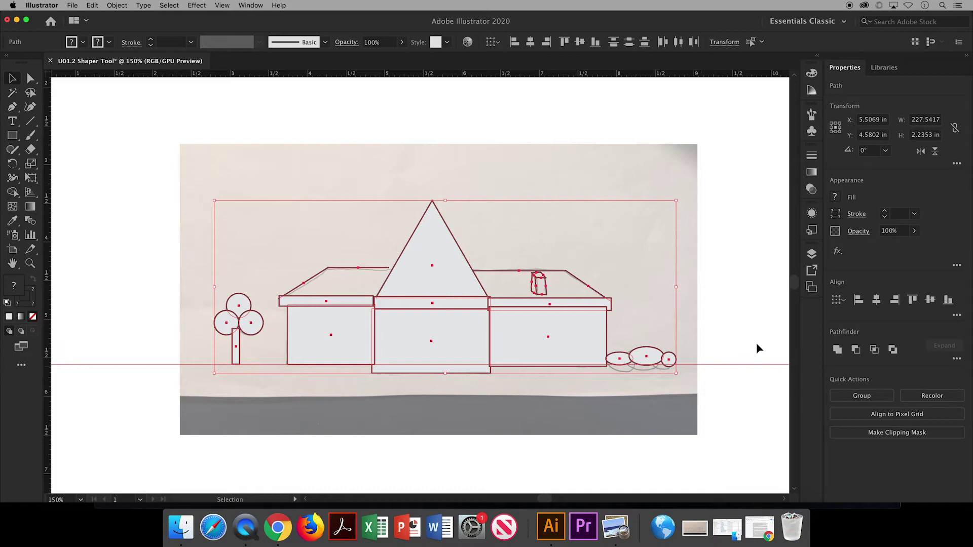
pyautogui.click(812, 254)
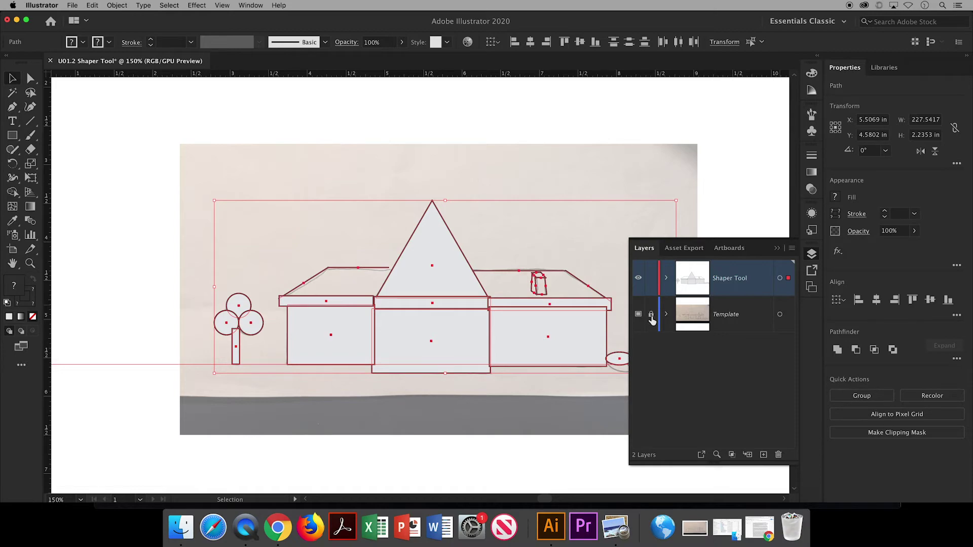
pyautogui.click(778, 250)
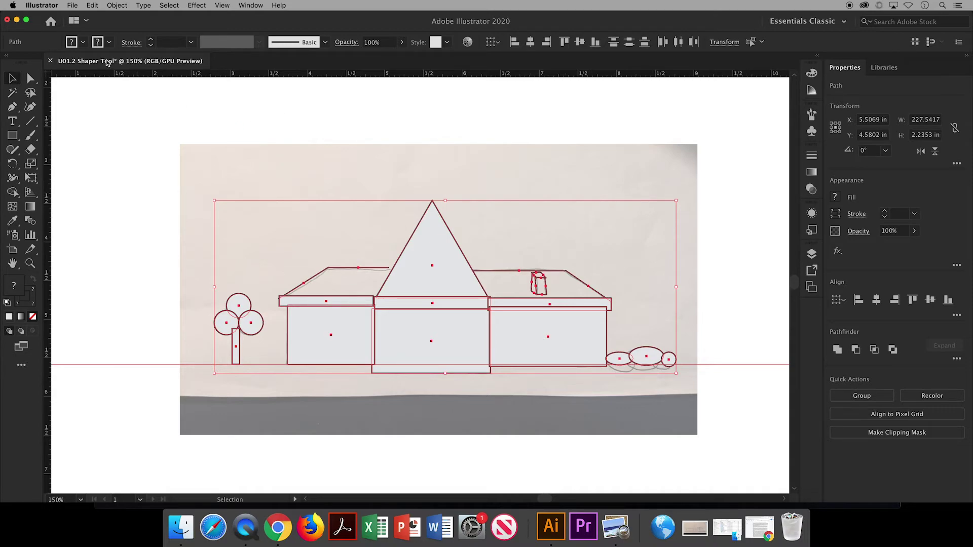
# Step: Set the selected shapes' Fill to None, then deselect
pyautogui.click(83, 43)
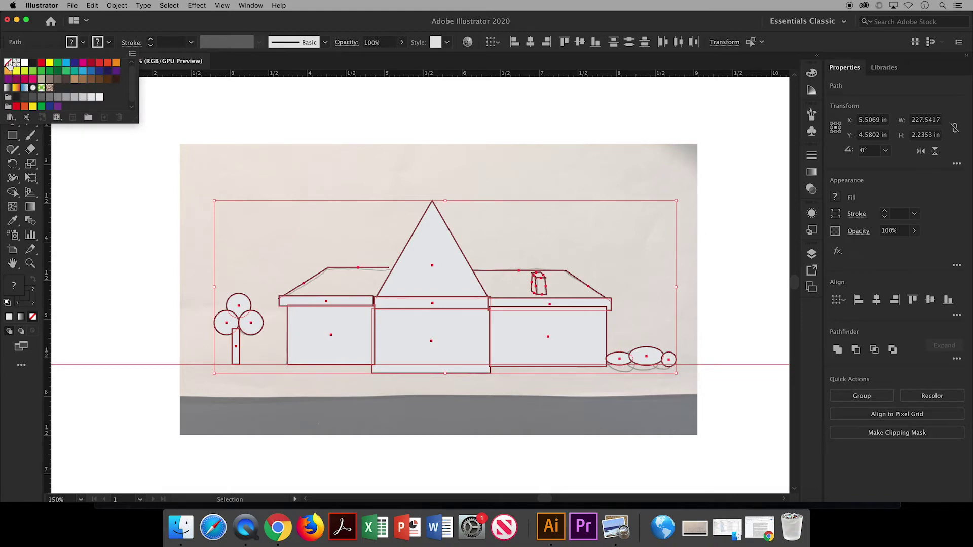
pyautogui.click(8, 64)
pyautogui.click(157, 126)
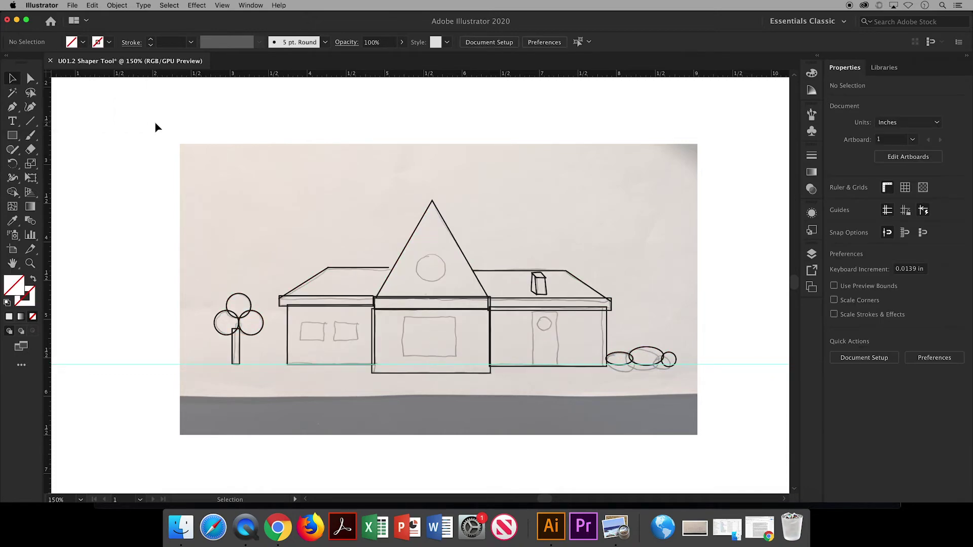
# Step: Sketch the left window, middle window, gable circle and door as clean Shaper Tool shapes
pyautogui.click(13, 152)
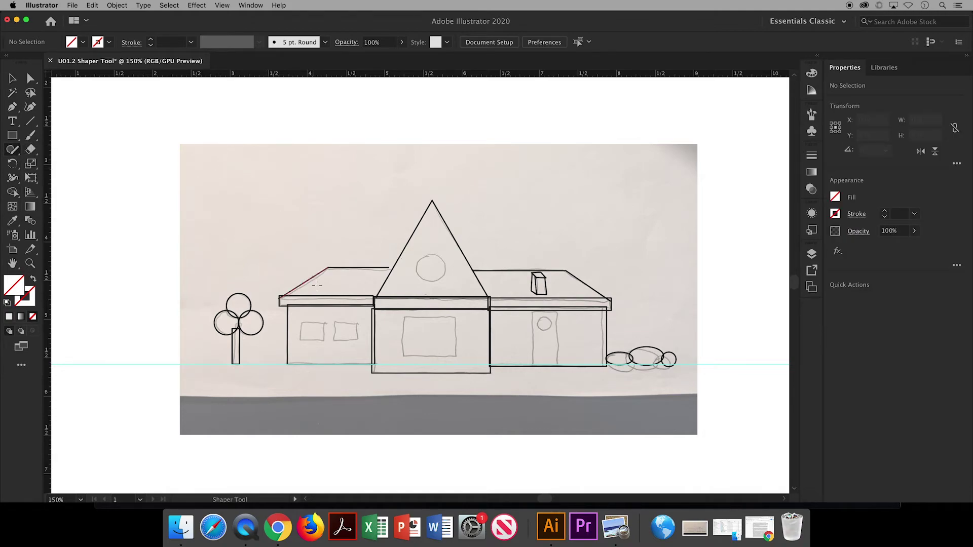
pyautogui.moveTo(302, 323)
pyautogui.mouseDown()
pyautogui.moveTo(302, 342)
pyautogui.moveTo(306, 326)
pyautogui.mouseUp()
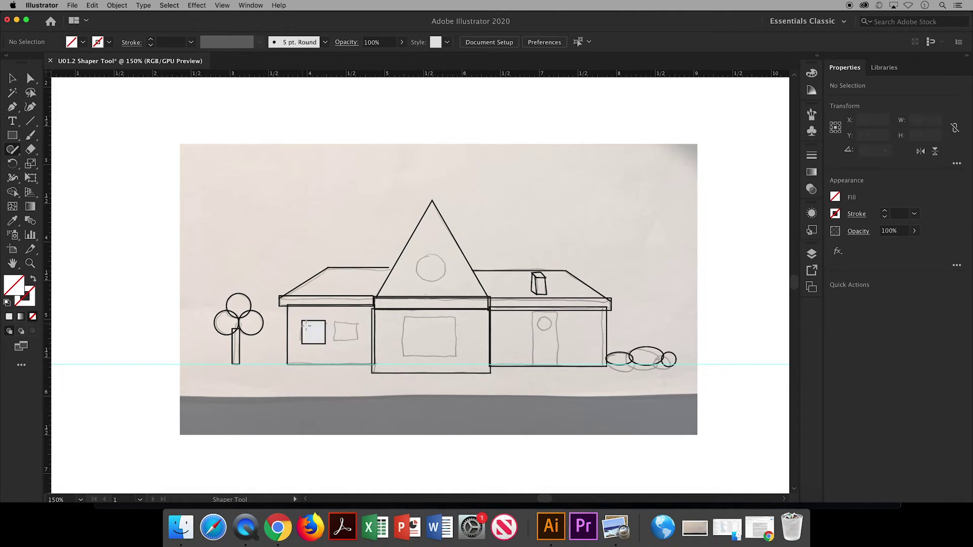
pyautogui.moveTo(403, 318)
pyautogui.mouseDown()
pyautogui.moveTo(458, 332)
pyautogui.moveTo(405, 317)
pyautogui.mouseUp()
pyautogui.moveTo(431, 254)
pyautogui.mouseDown()
pyautogui.moveTo(442, 274)
pyautogui.moveTo(430, 255)
pyautogui.mouseUp()
pyautogui.moveTo(533, 313)
pyautogui.mouseDown()
pyautogui.moveTo(533, 364)
pyautogui.moveTo(558, 315)
pyautogui.moveTo(534, 315)
pyautogui.moveTo(540, 324)
pyautogui.moveTo(545, 317)
pyautogui.mouseUp()
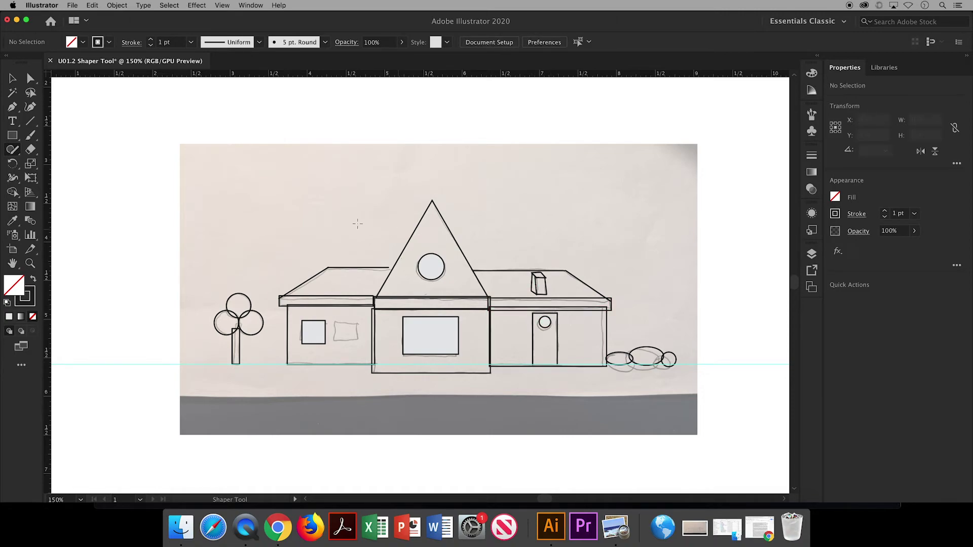
pyautogui.press('v')
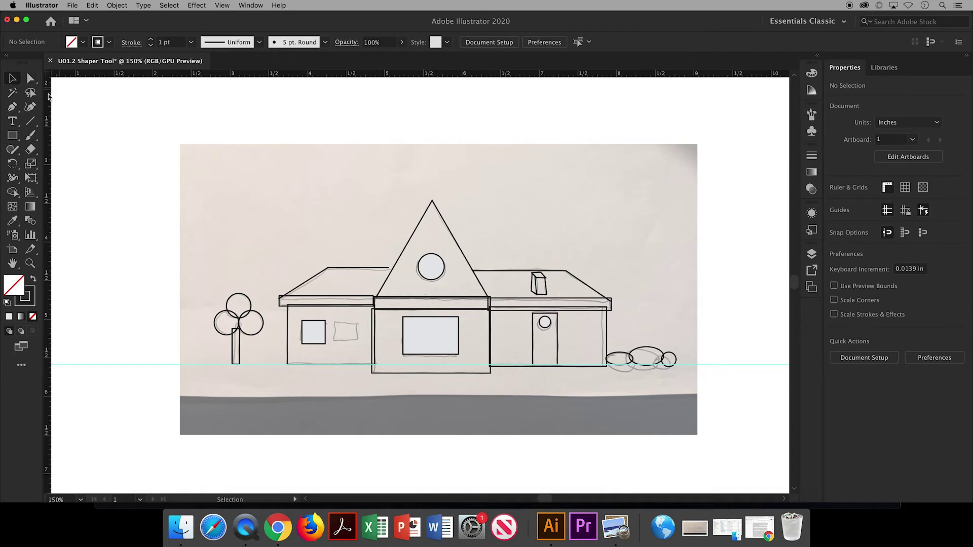
# Step: Select all house shapes including the new windows and door, set Fill to None, and deselect
pyautogui.moveTo(212, 192); pyautogui.dragTo(568, 323)
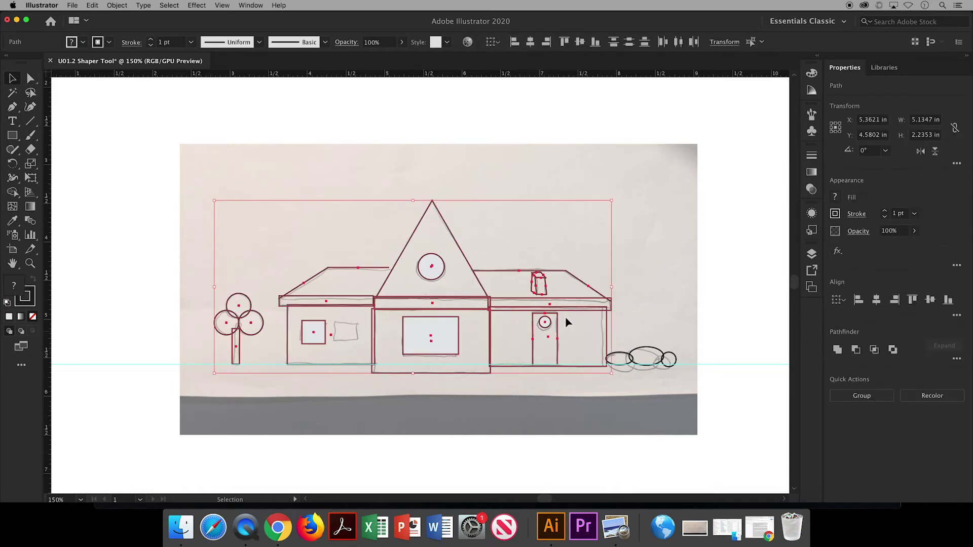
pyautogui.click(84, 42)
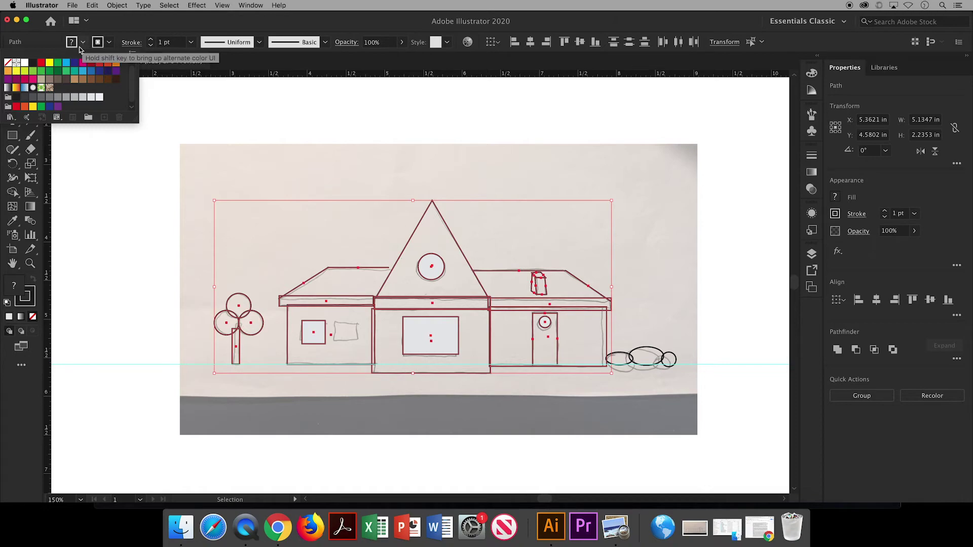
pyautogui.click(9, 65)
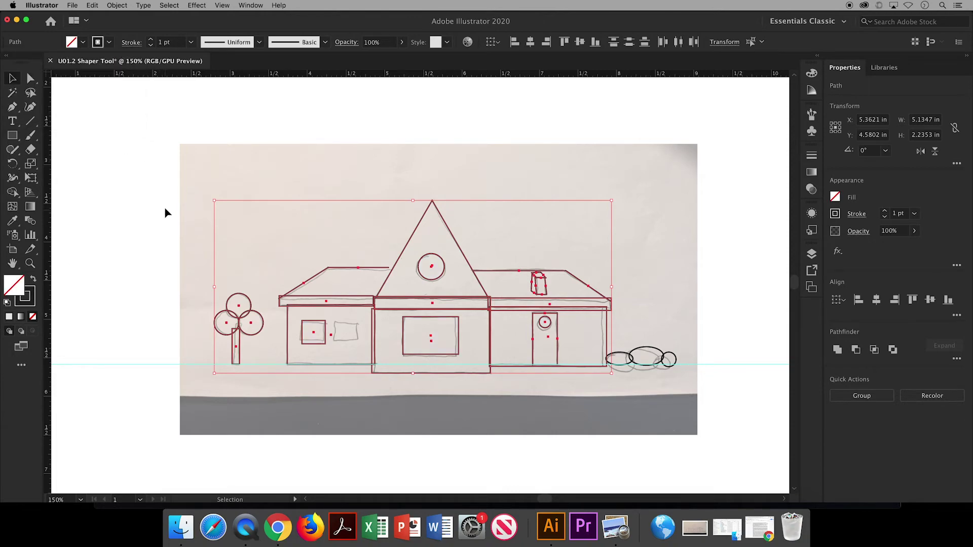
pyautogui.click(151, 173)
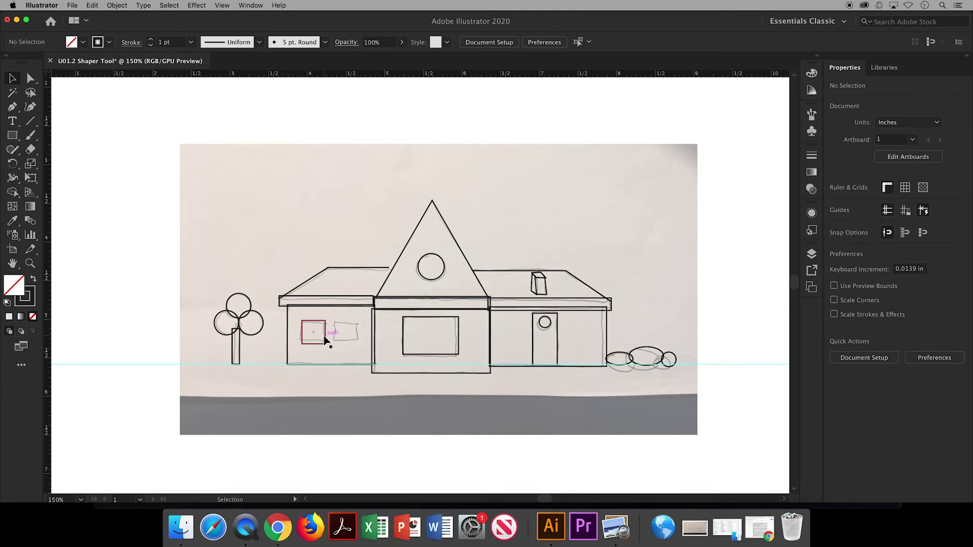
# Step: Alt-drag a copy of the small window to the right and narrow the tree trunk to the sketch
pyautogui.moveTo(325, 340); pyautogui.dragTo(357, 337)
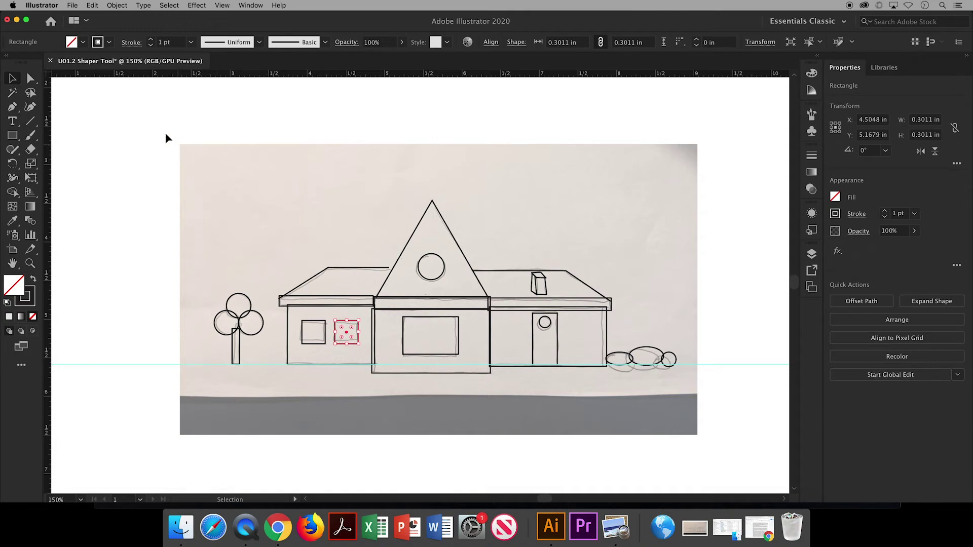
pyautogui.click(85, 114)
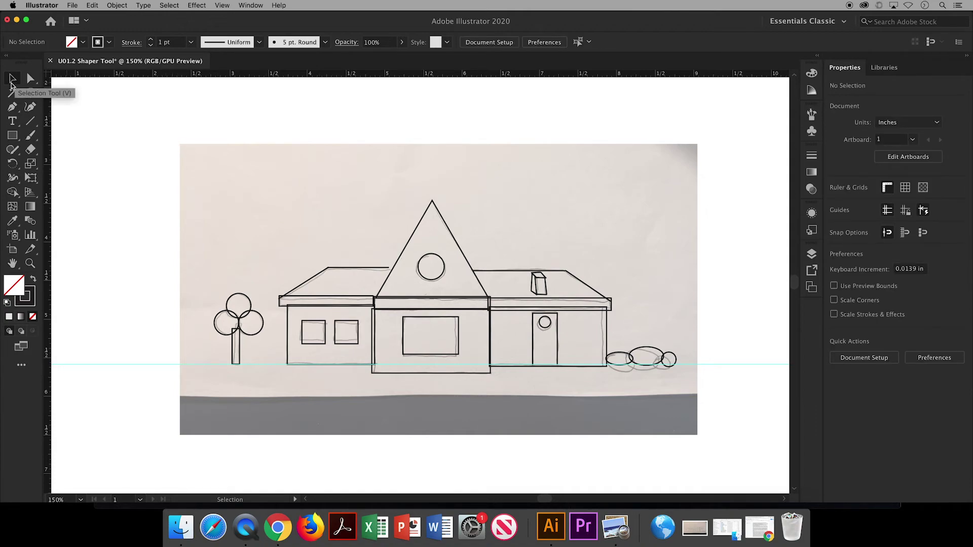
pyautogui.click(240, 350)
pyautogui.moveTo(240, 351); pyautogui.dragTo(235, 350)
pyautogui.click(251, 355)
pyautogui.click(239, 350)
# Step: Refit the right roof band, middle wall, middle window and middle roof band to the template lines
pyautogui.click(324, 302)
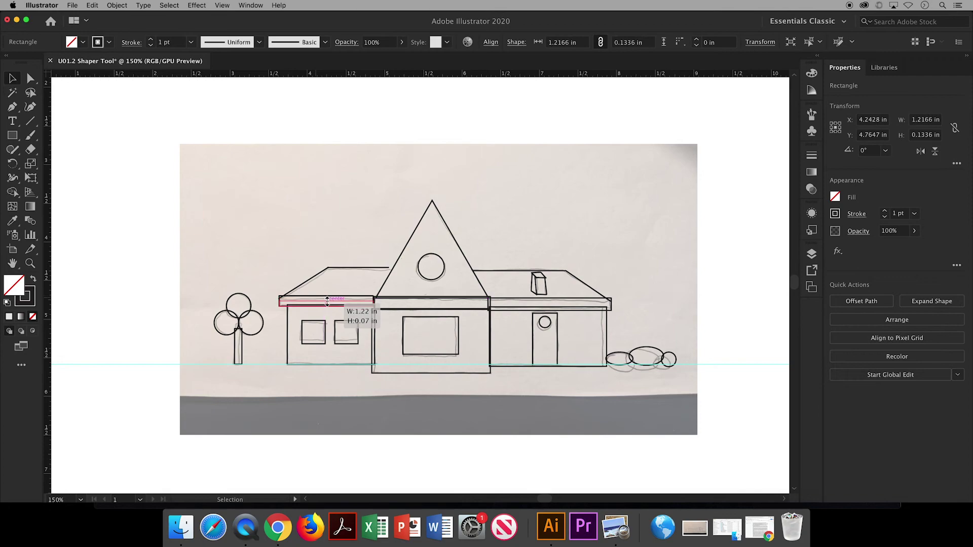
pyautogui.click(550, 304)
pyautogui.moveTo(551, 298); pyautogui.dragTo(550, 304)
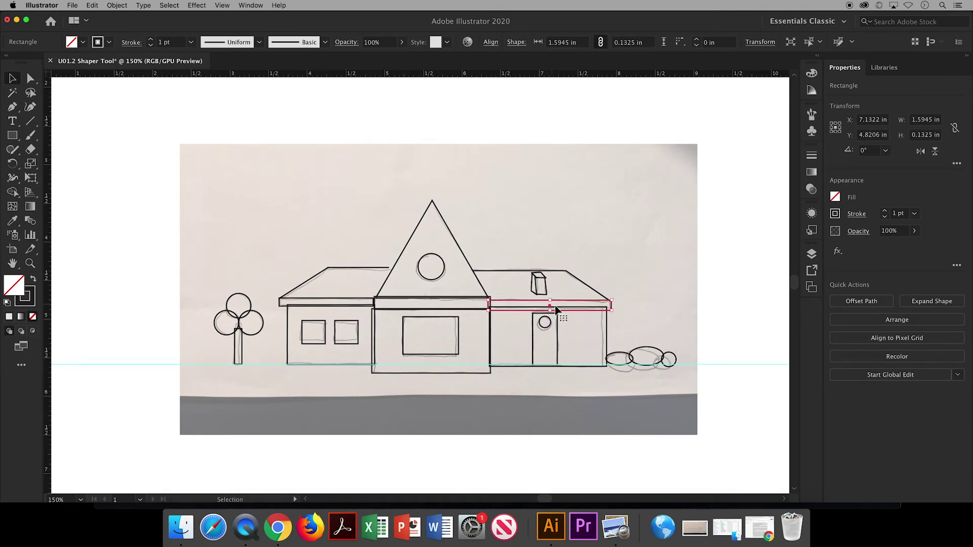
pyautogui.click(375, 341)
pyautogui.moveTo(375, 341); pyautogui.dragTo(377, 342)
pyautogui.click(459, 336)
pyautogui.moveTo(459, 335); pyautogui.dragTo(455, 336)
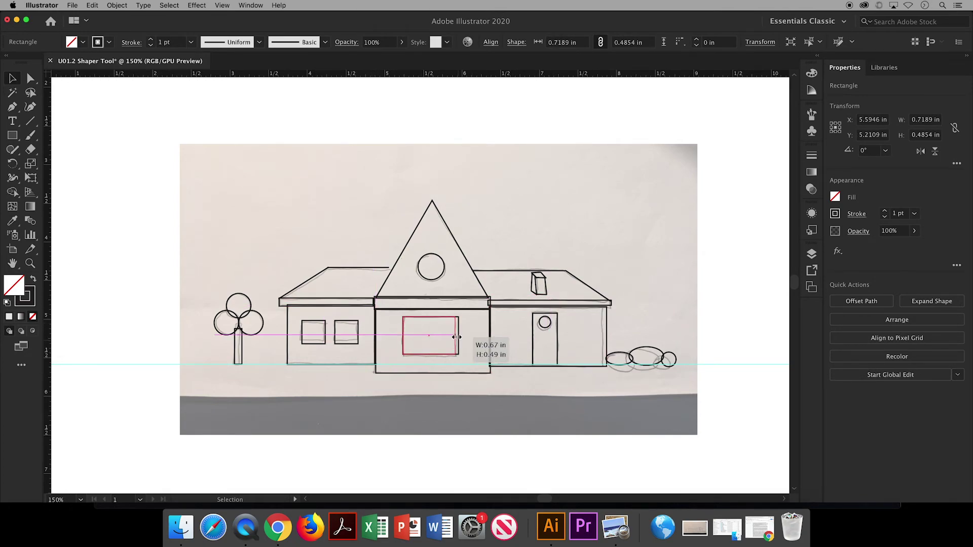
pyautogui.click(459, 302)
pyautogui.click(434, 299)
pyautogui.moveTo(434, 299); pyautogui.dragTo(434, 302)
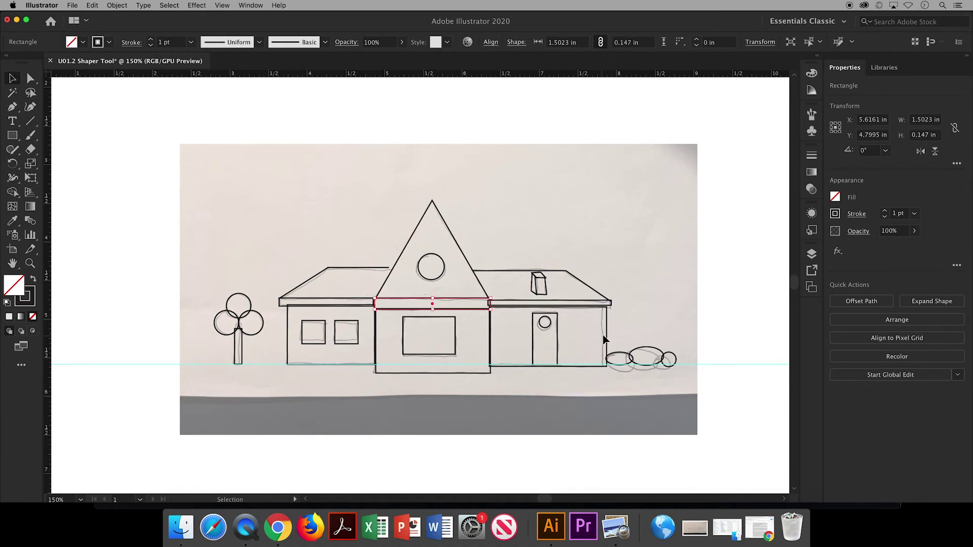
# Step: Narrow the right house wall and shift the lower wall rectangle left to meet the house
pyautogui.click(605, 340)
pyautogui.moveTo(606, 339); pyautogui.dragTo(602, 340)
pyautogui.click(550, 304)
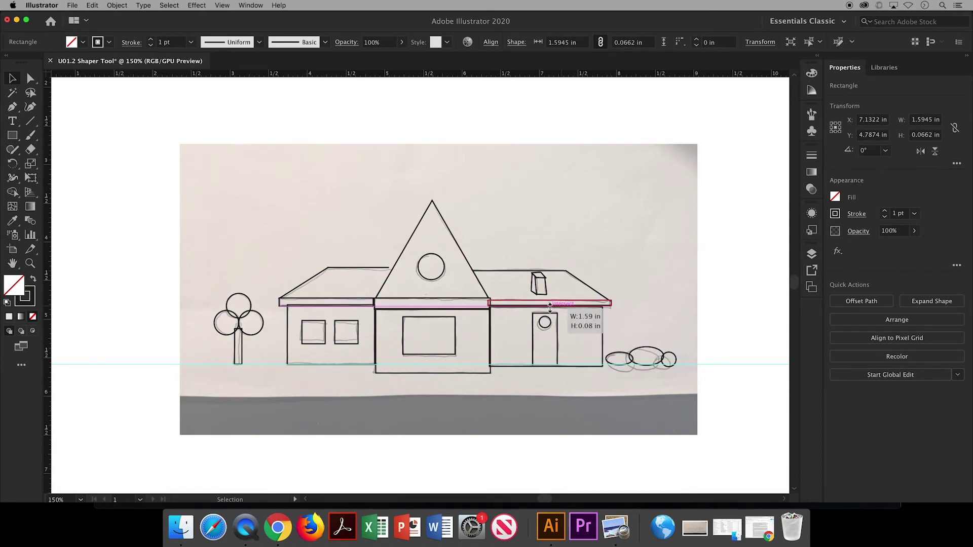
pyautogui.click(540, 387)
pyautogui.click(490, 305)
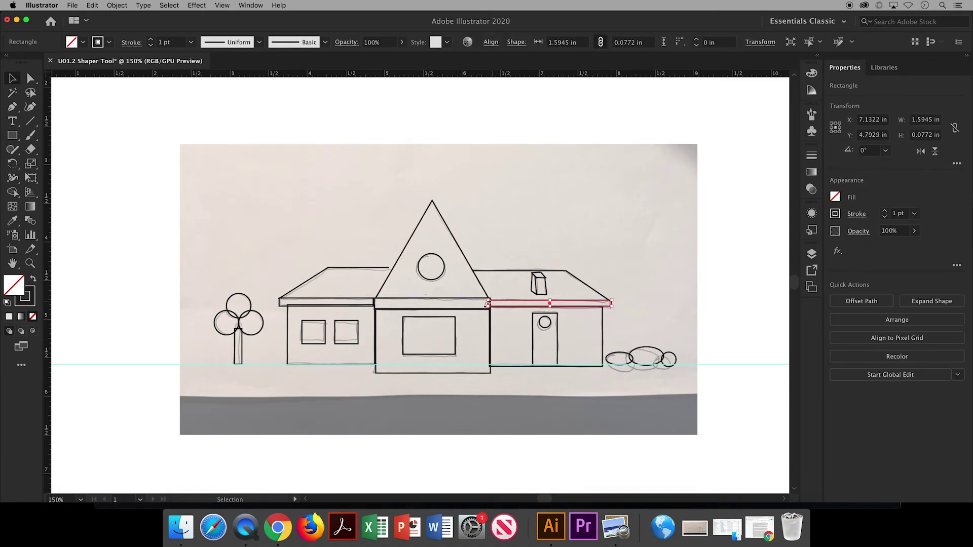
pyautogui.press('super+equal')
pyautogui.press('super+equal')
pyautogui.press('super+equal')
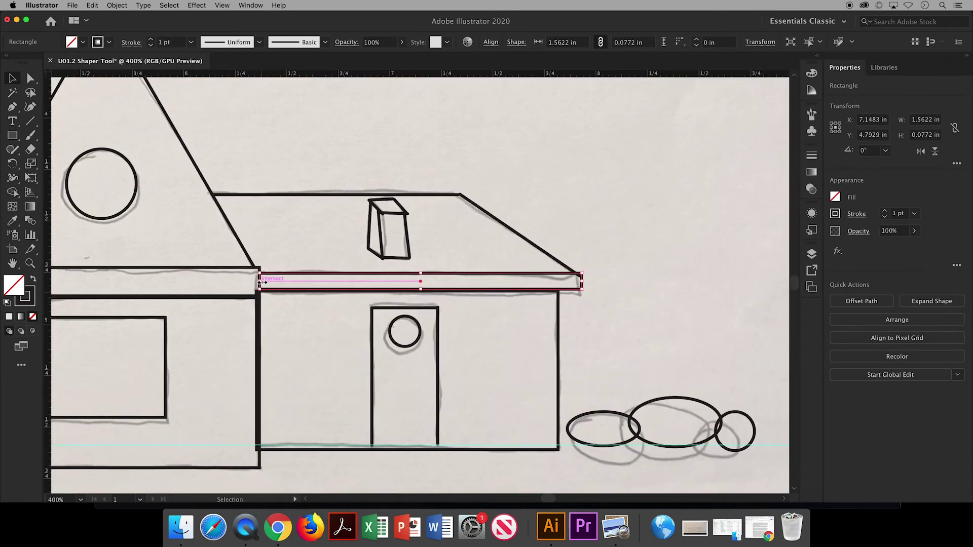
pyautogui.click(266, 436)
pyautogui.moveTo(260, 394); pyautogui.dragTo(258, 386)
pyautogui.click(576, 299)
# Step: Shorten the right eave band to about 1.56 in so it ends at the roof slope
pyautogui.click(578, 282)
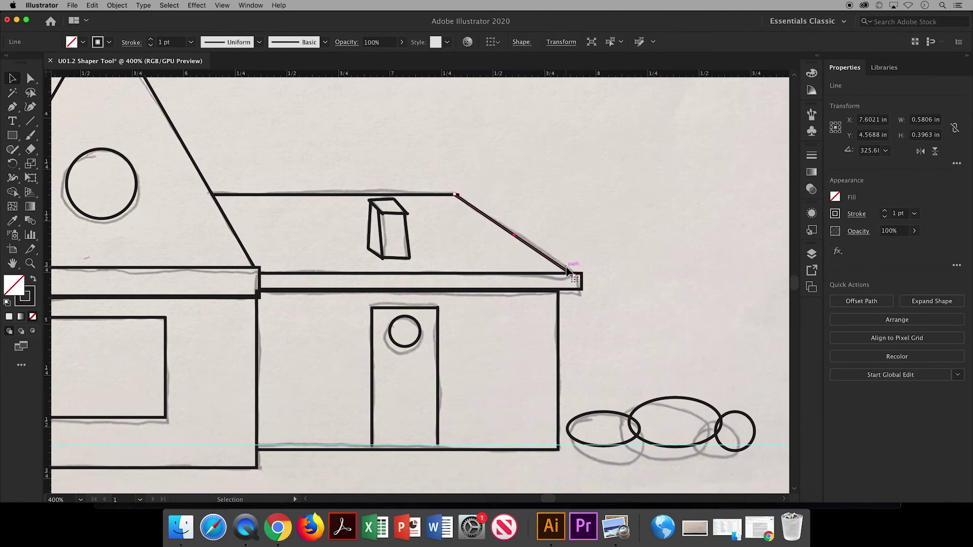
pyautogui.moveTo(581, 282); pyautogui.dragTo(576, 282)
pyautogui.click(575, 274)
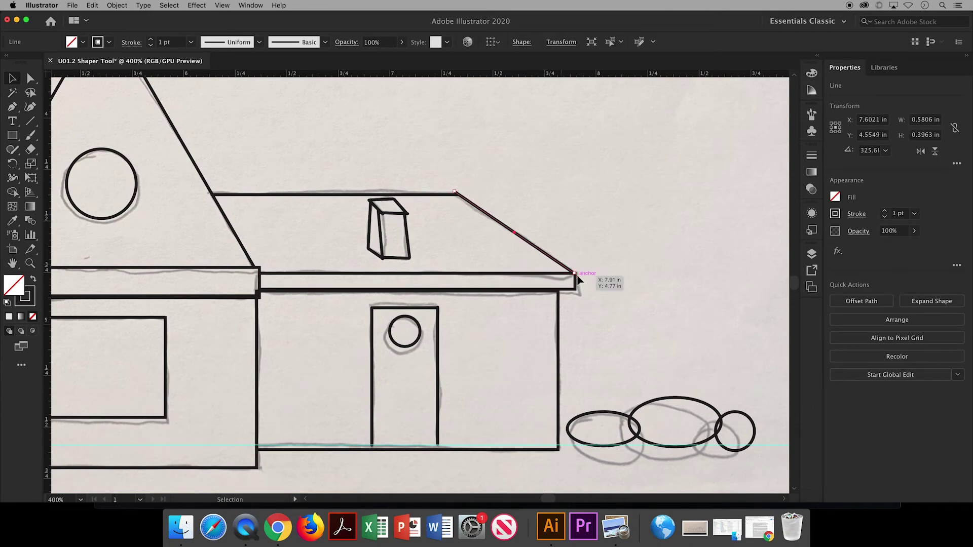
pyautogui.click(430, 193)
pyautogui.click(378, 209)
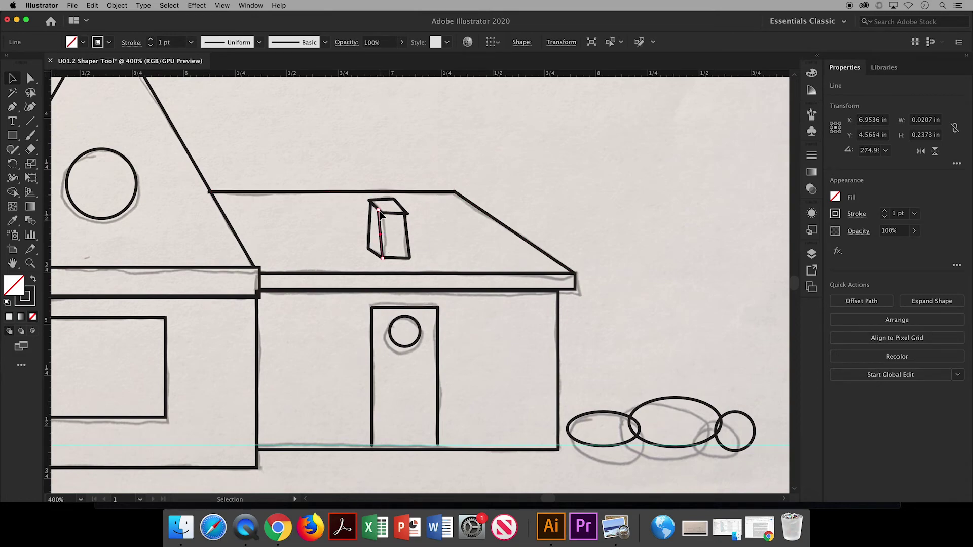
# Step: Add a vertical guide and straighten the chimney's left and right edges against it
pyautogui.moveTo(377, 206); pyautogui.dragTo(381, 208)
pyautogui.moveTo(49, 236); pyautogui.dragTo(65, 239)
pyautogui.moveTo(397, 274)
pyautogui.mouseDown()
pyautogui.moveTo(372, 272)
pyautogui.moveTo(403, 260)
pyautogui.moveTo(372, 264)
pyautogui.moveTo(406, 265)
pyautogui.mouseUp()
pyautogui.click(369, 246)
pyautogui.click(408, 256)
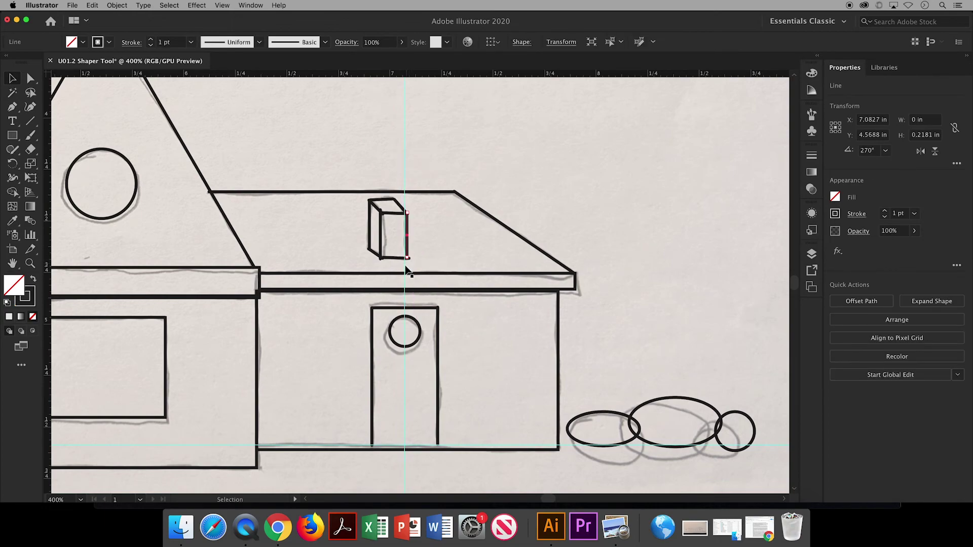
# Step: Place a horizontal guide at the chimney top and level the chimney box's top edge to it
pyautogui.moveTo(382, 74); pyautogui.dragTo(387, 113)
pyautogui.moveTo(396, 187); pyautogui.dragTo(397, 200)
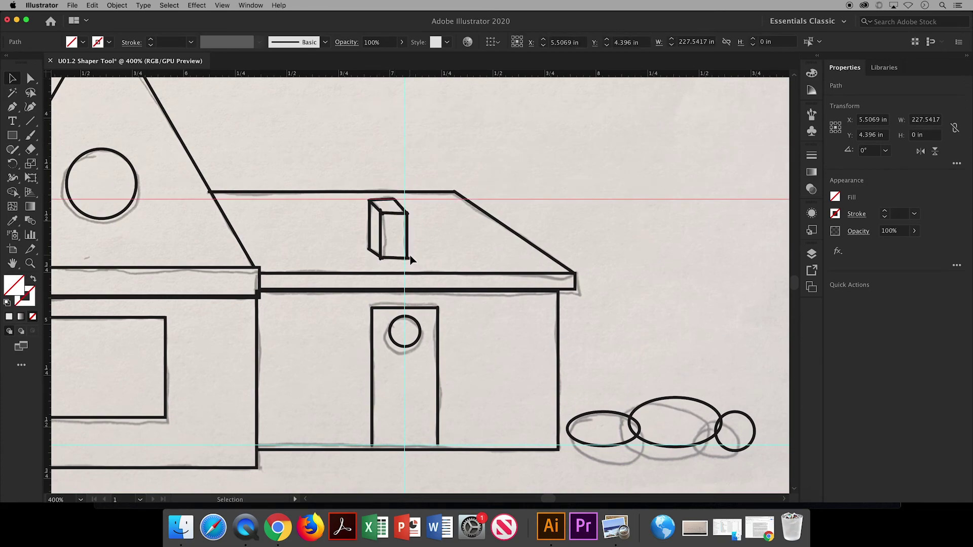
pyautogui.press('super+equal')
pyautogui.press('super+equal')
pyautogui.click(358, 124)
pyautogui.click(326, 124)
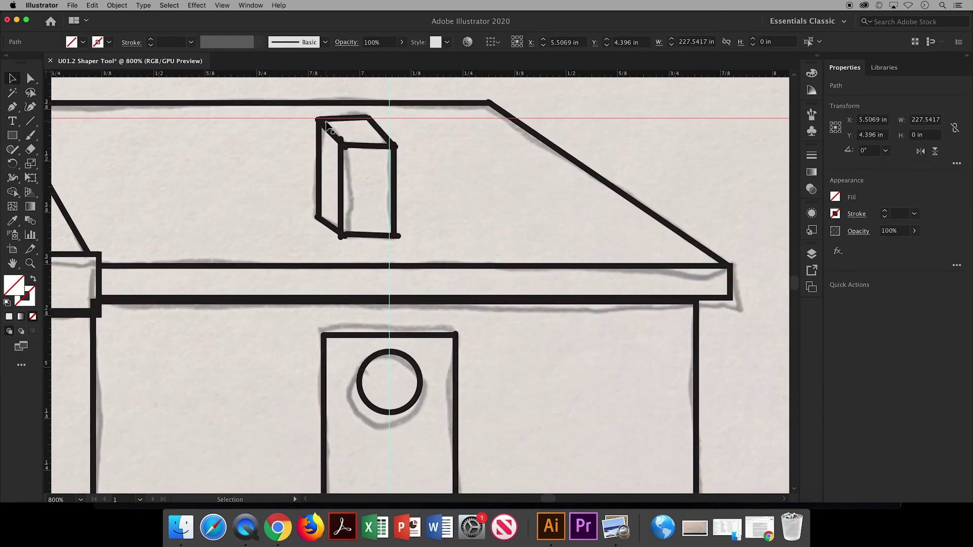
pyautogui.click(326, 124)
pyautogui.moveTo(369, 118); pyautogui.dragTo(409, 238)
pyautogui.click(408, 157)
pyautogui.click(398, 147)
# Step: Draw the chimney box's vertical edge so it meets the bottom edge cleanly
pyautogui.click(377, 237)
pyautogui.moveTo(341, 237); pyautogui.dragTo(342, 147)
pyautogui.click(411, 163)
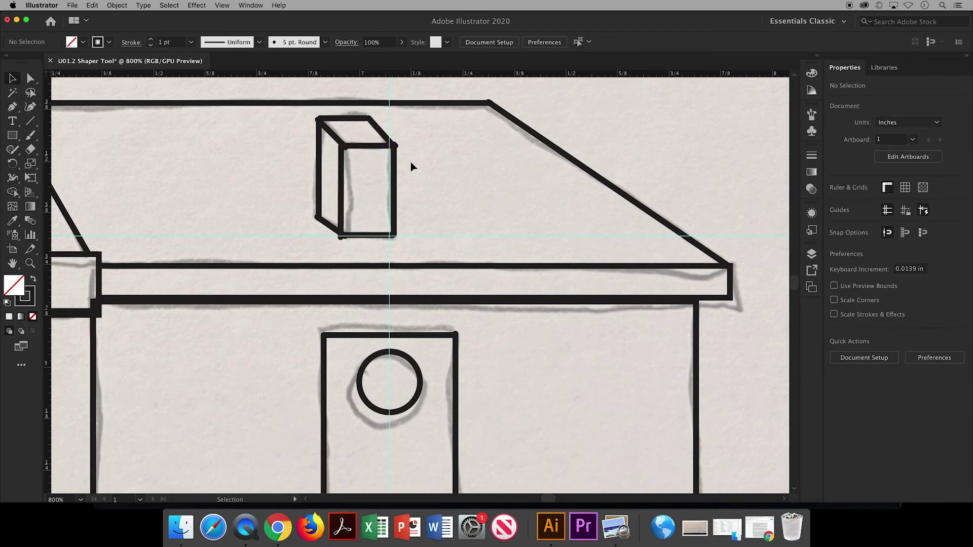
pyautogui.press('super+minus')
pyautogui.press('super+minus')
pyautogui.press('super+minus')
pyautogui.press('super+minus')
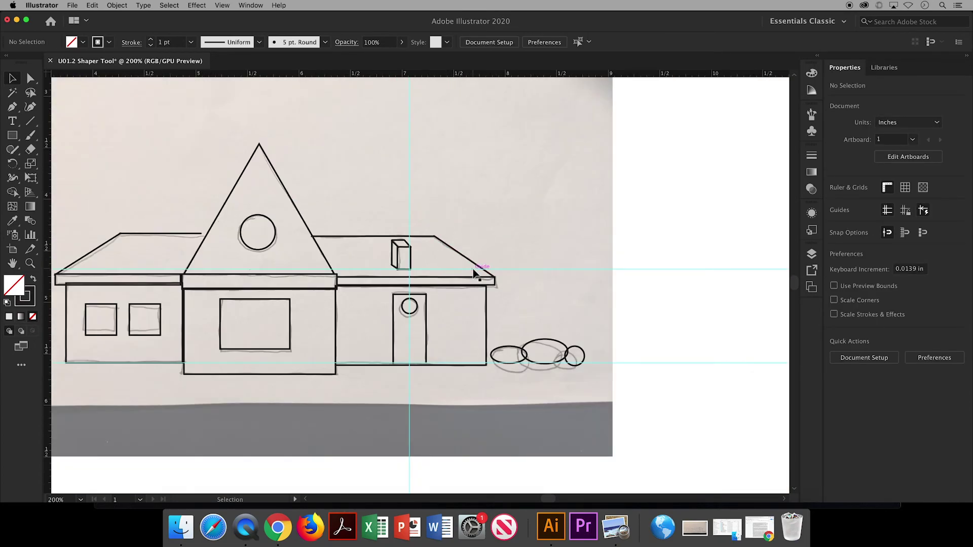
# Step: Delete the vertical and horizontal guides from the drawing
pyautogui.click(408, 380)
pyautogui.press('Delete')
pyautogui.click(613, 364)
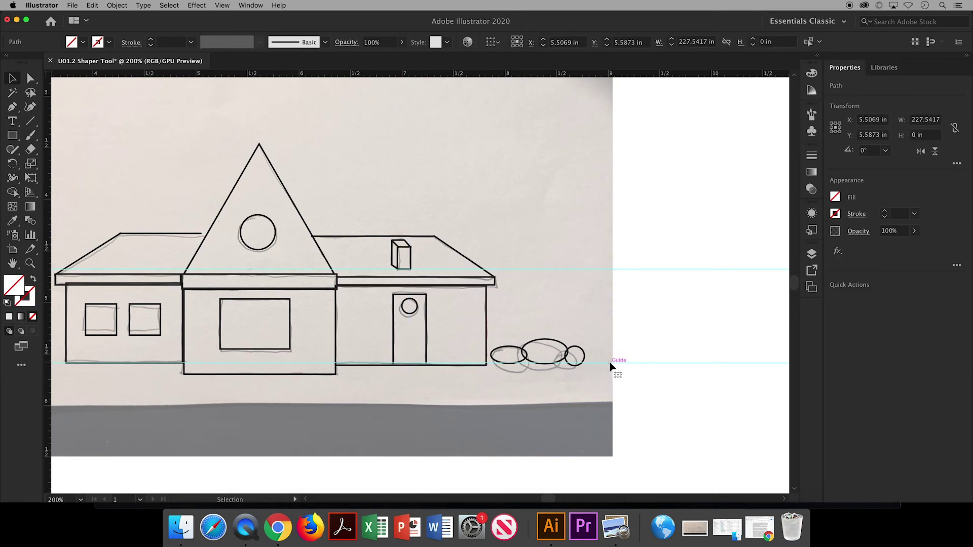
pyautogui.press('Delete')
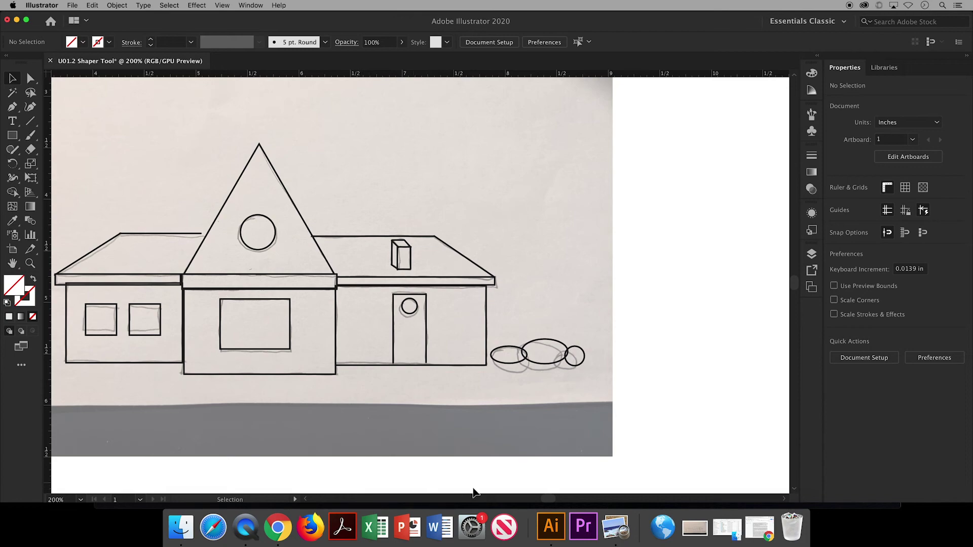
# Step: Hide the Template layer so the traced house photo disappears
pyautogui.hscroll(-5, 546, 500)
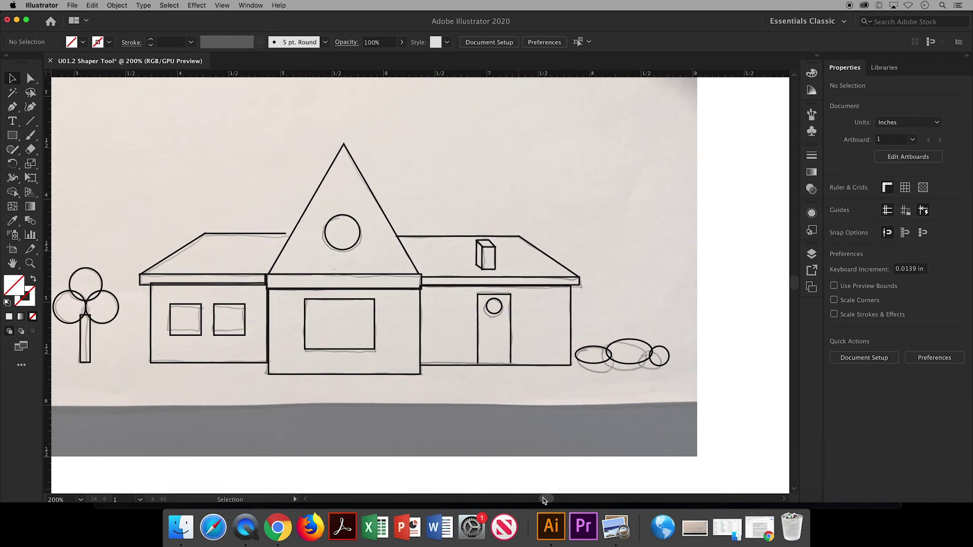
pyautogui.click(812, 253)
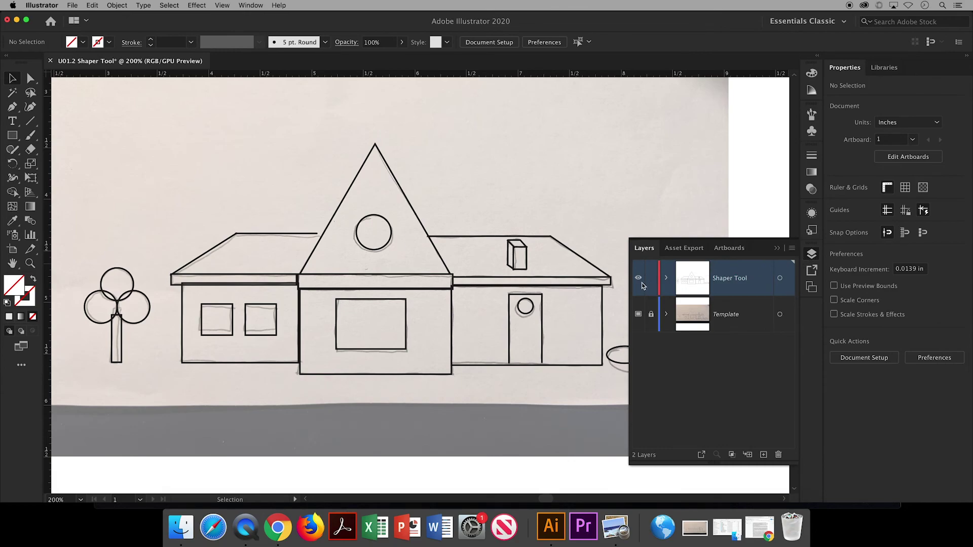
pyautogui.click(638, 315)
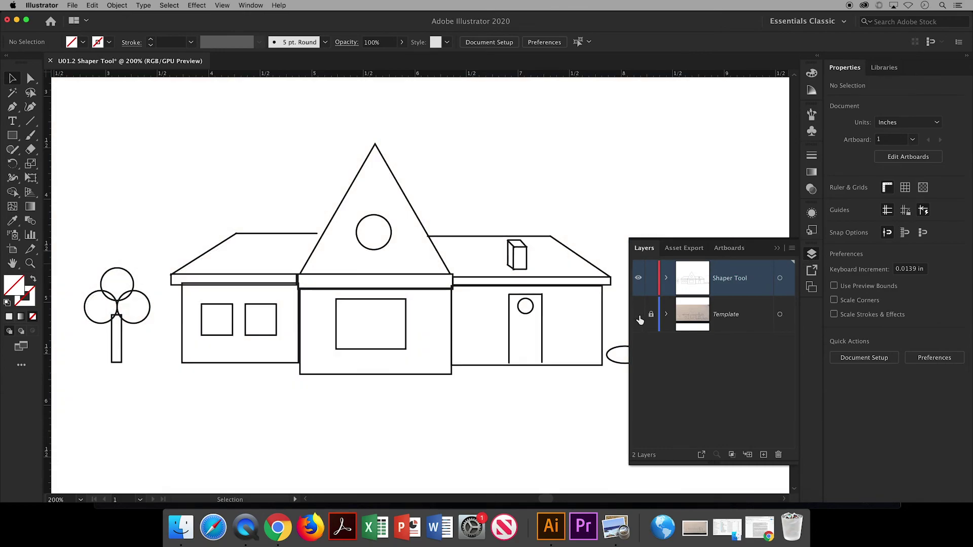
pyautogui.click(777, 251)
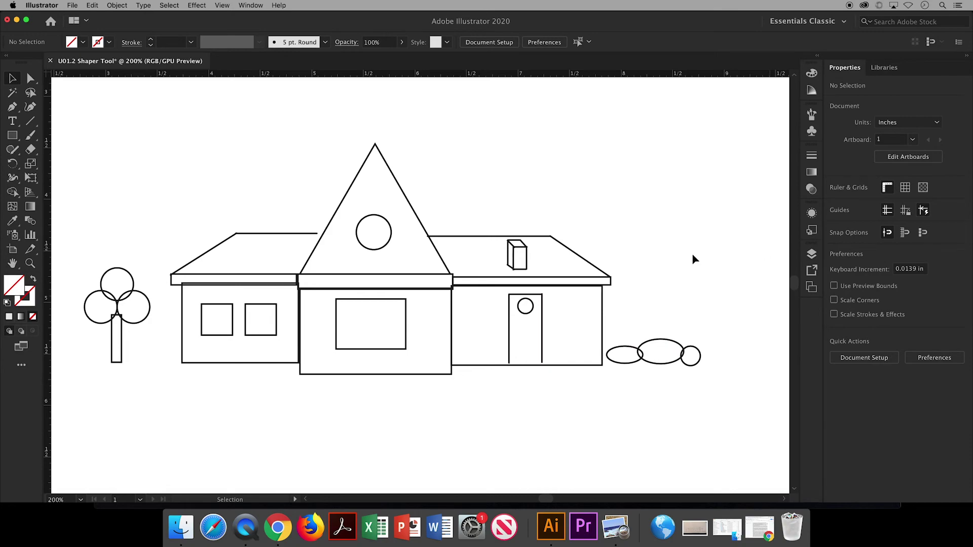
# Step: Tidy the eave bars, trimming the middle bar's right end to fit
pyautogui.click(242, 286)
pyautogui.click(241, 282)
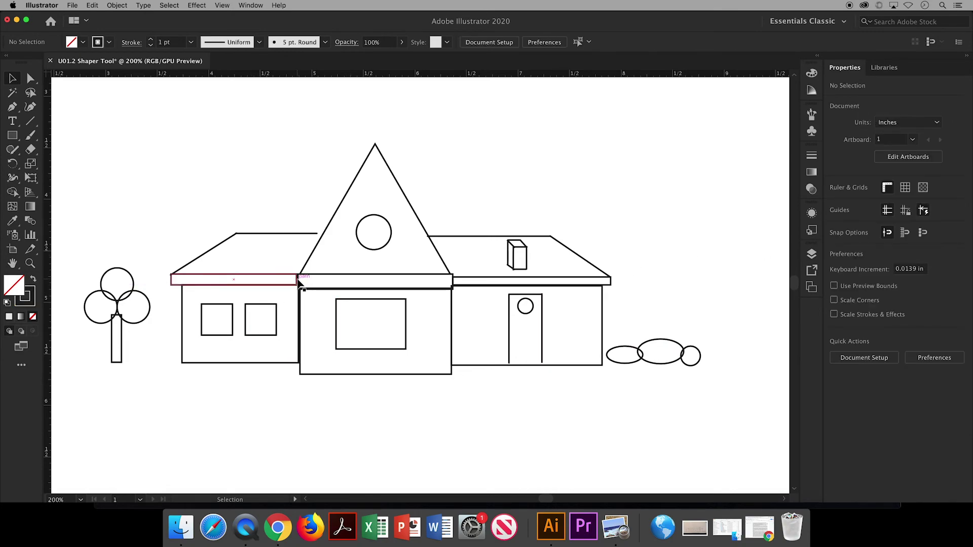
pyautogui.click(193, 260)
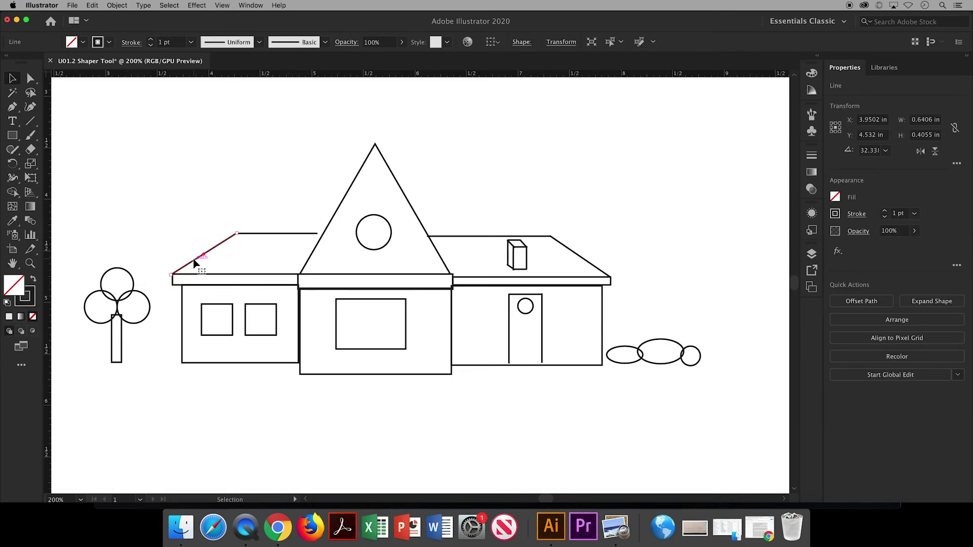
pyautogui.click(454, 282)
pyautogui.press('super+equal')
pyautogui.click(258, 283)
pyautogui.moveTo(260, 284); pyautogui.dragTo(260, 282)
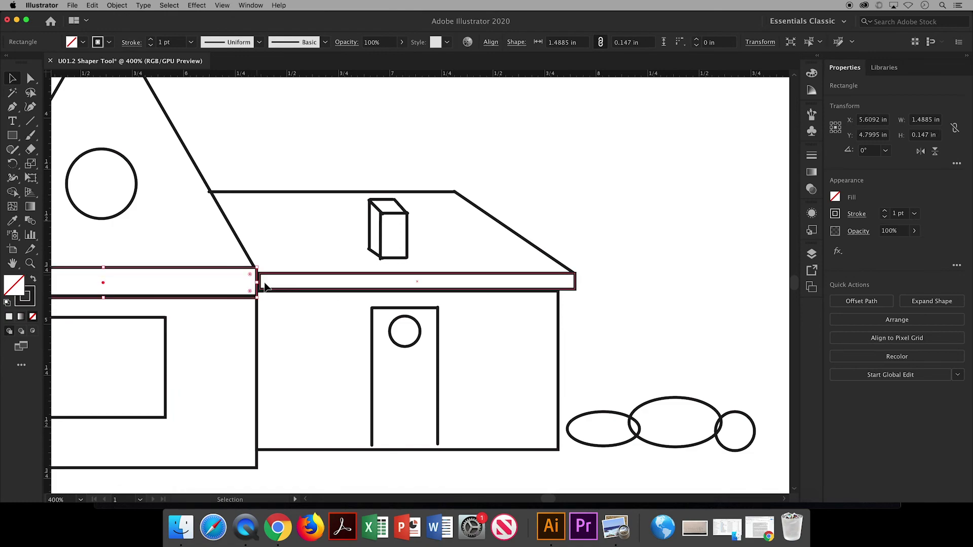
pyautogui.click(532, 208)
pyautogui.press('super+minus')
pyautogui.press('super+minus')
pyautogui.press('super+minus')
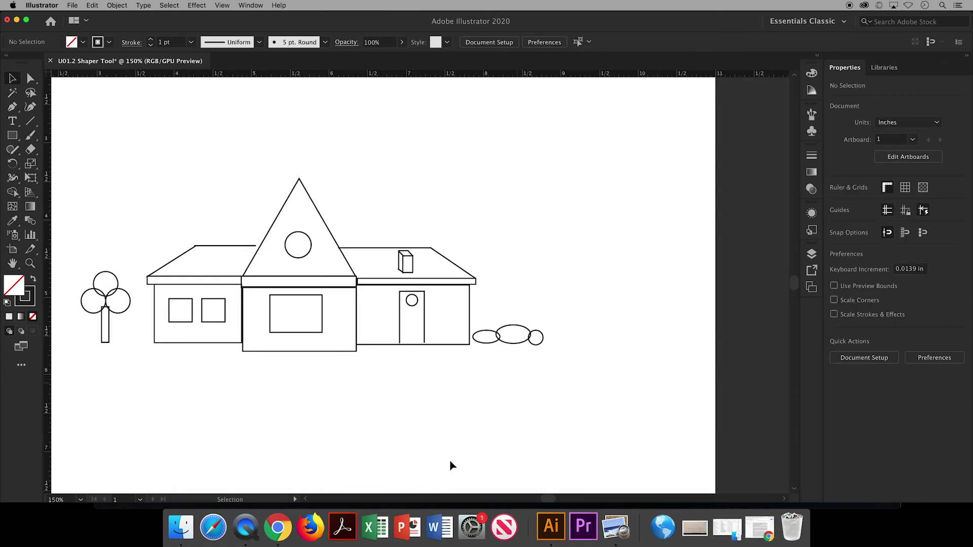
pyautogui.moveTo(547, 498); pyautogui.dragTo(546, 499)
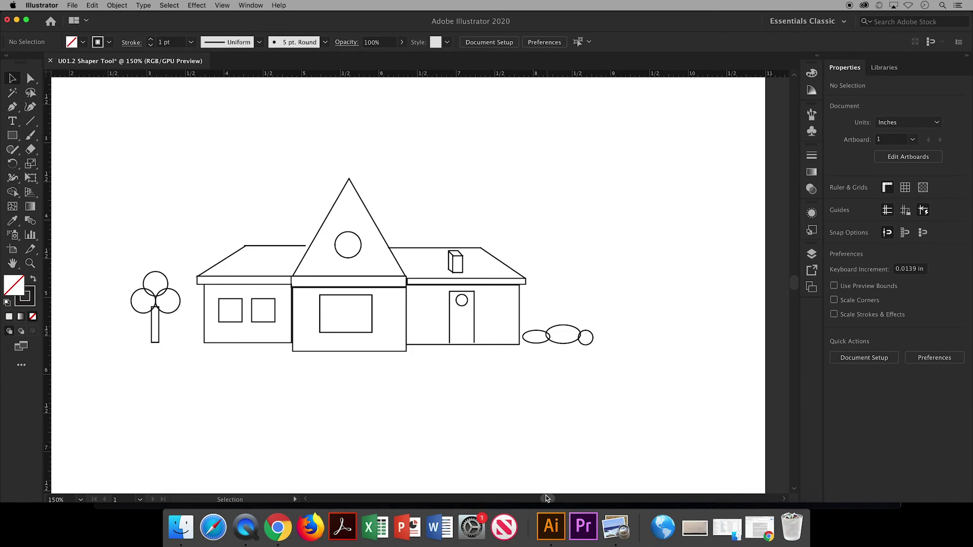
pyautogui.hscroll(-3, 546, 495)
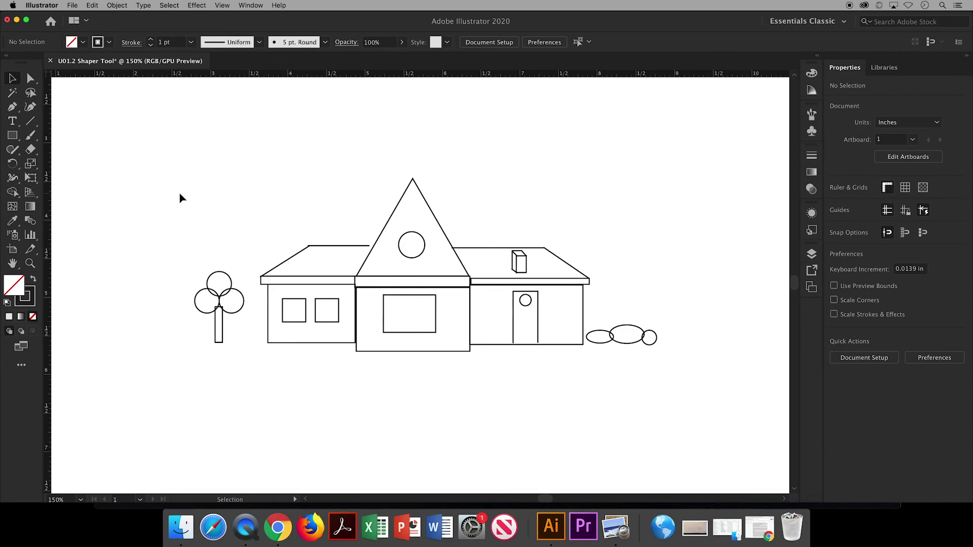
pyautogui.moveTo(179, 193)
pyautogui.mouseDown()
pyautogui.moveTo(474, 326)
pyautogui.moveTo(675, 354)
pyautogui.mouseUp()
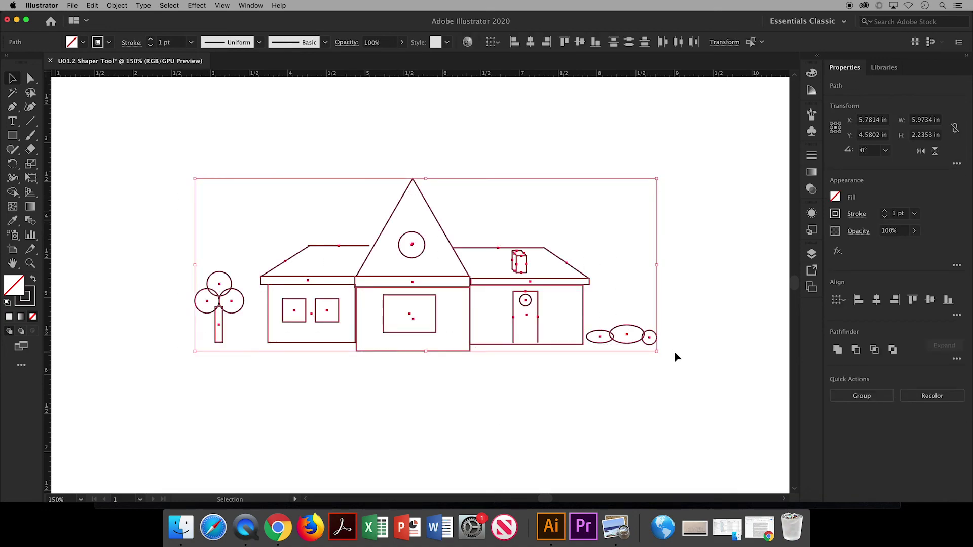
pyautogui.click(110, 43)
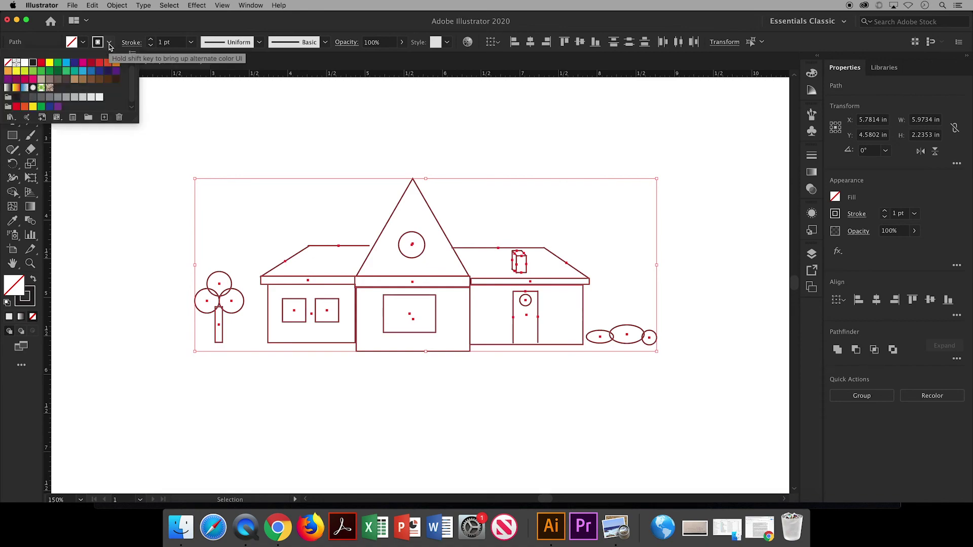
pyautogui.click(75, 63)
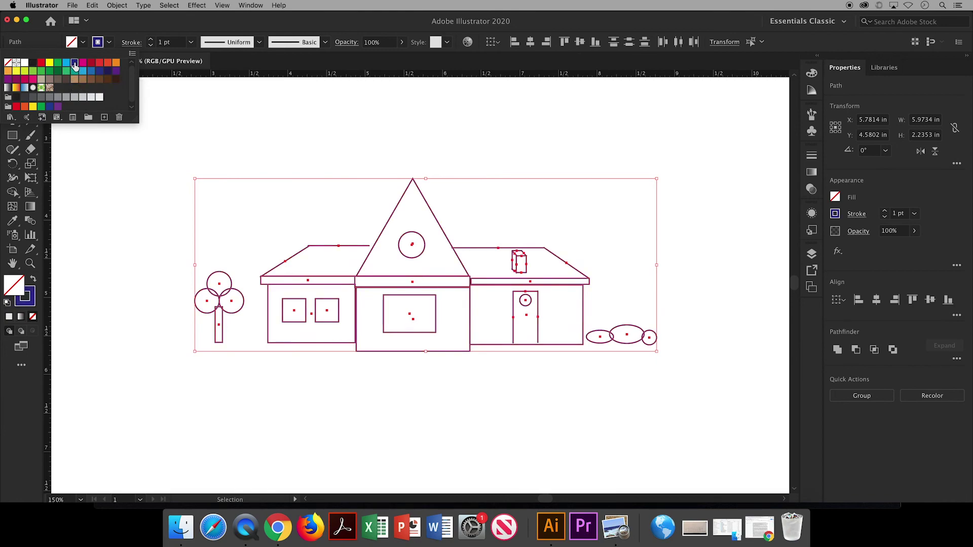
pyautogui.click(112, 154)
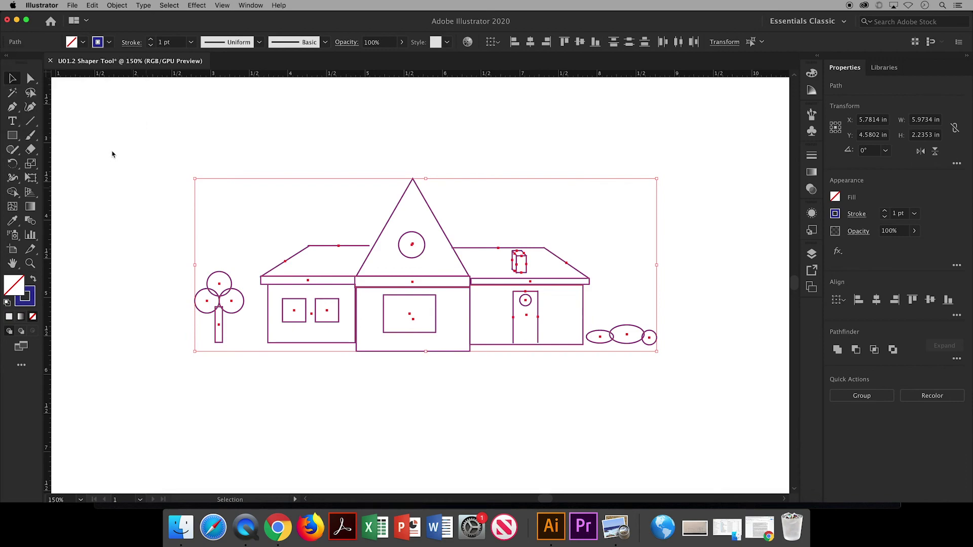
pyautogui.click(112, 151)
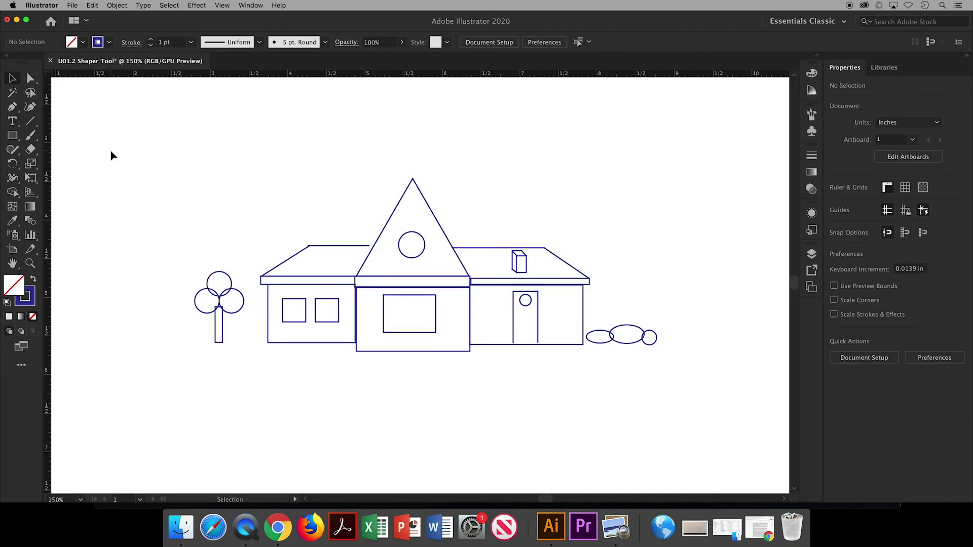
pyautogui.moveTo(157, 163); pyautogui.dragTo(664, 371)
pyautogui.click(109, 44)
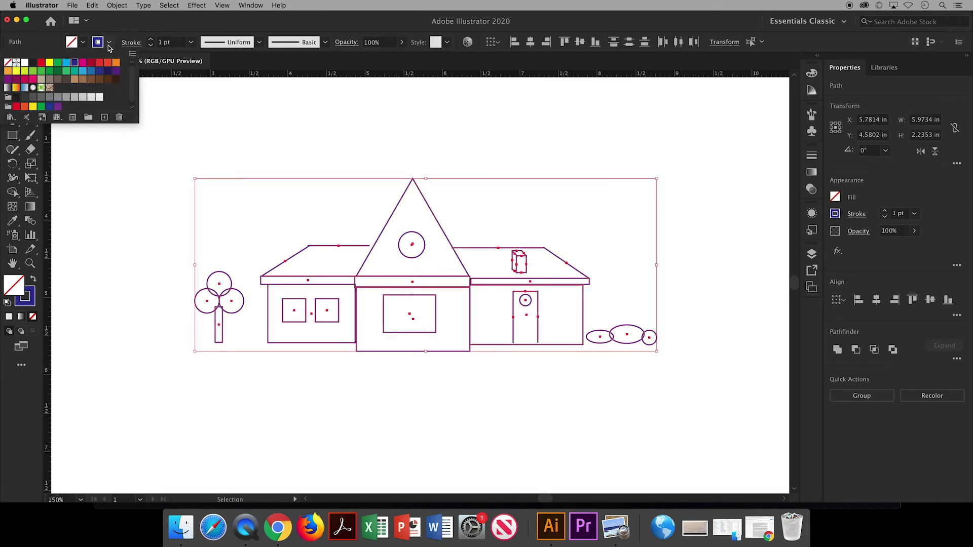
pyautogui.click(33, 98)
pyautogui.click(174, 141)
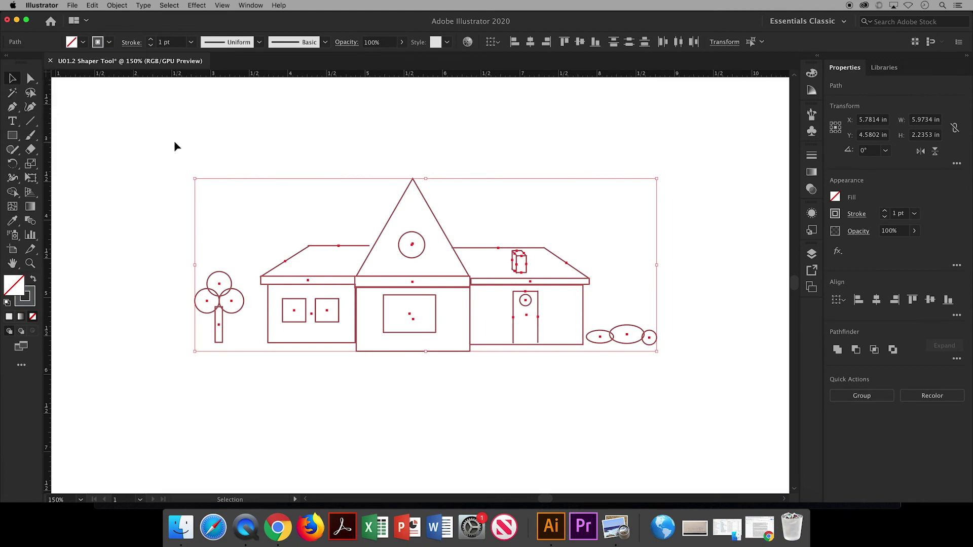
pyautogui.click(170, 141)
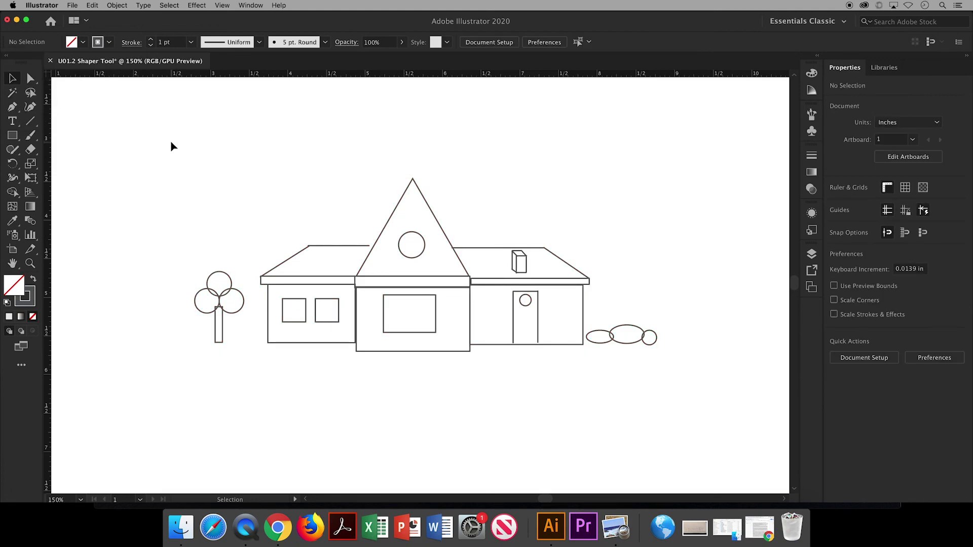
# Step: Save the drawing into the DD1 folder under Creative Cloud Files
pyautogui.click(73, 6)
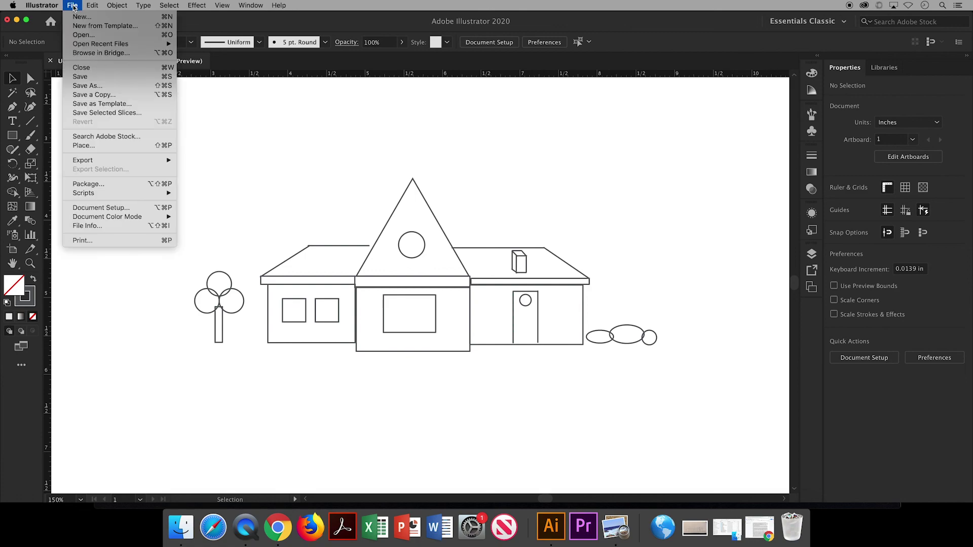
pyautogui.click(81, 77)
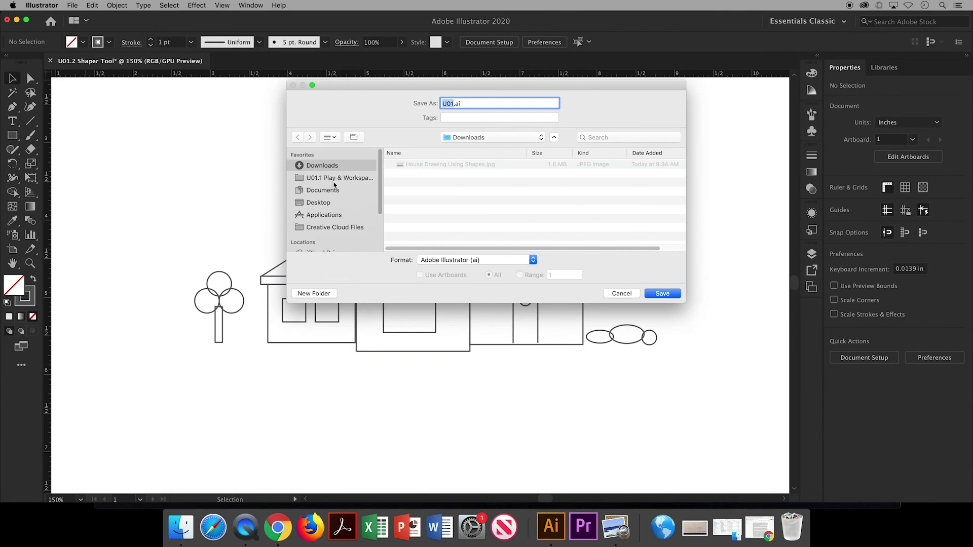
pyautogui.click(339, 228)
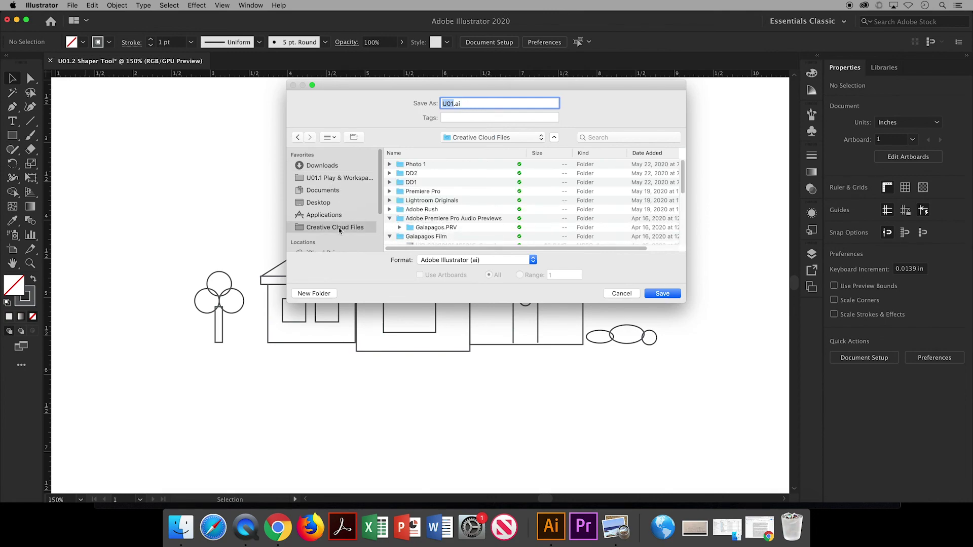
pyautogui.click(416, 183)
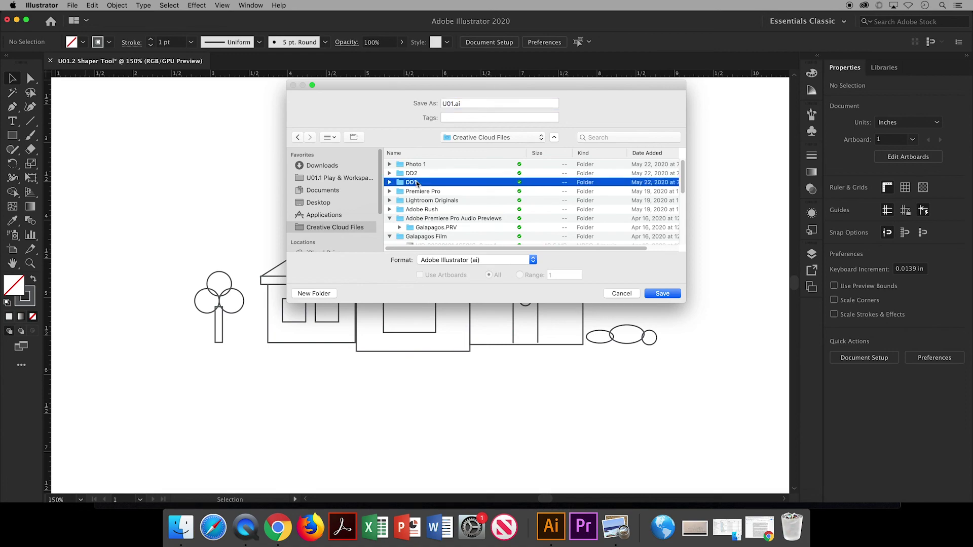
pyautogui.doubleClick(416, 183)
# Step: Name the file with the author's name plus 'U01.2 Shaper Tool' and save with default Illustrator options
pyautogui.click(453, 103)
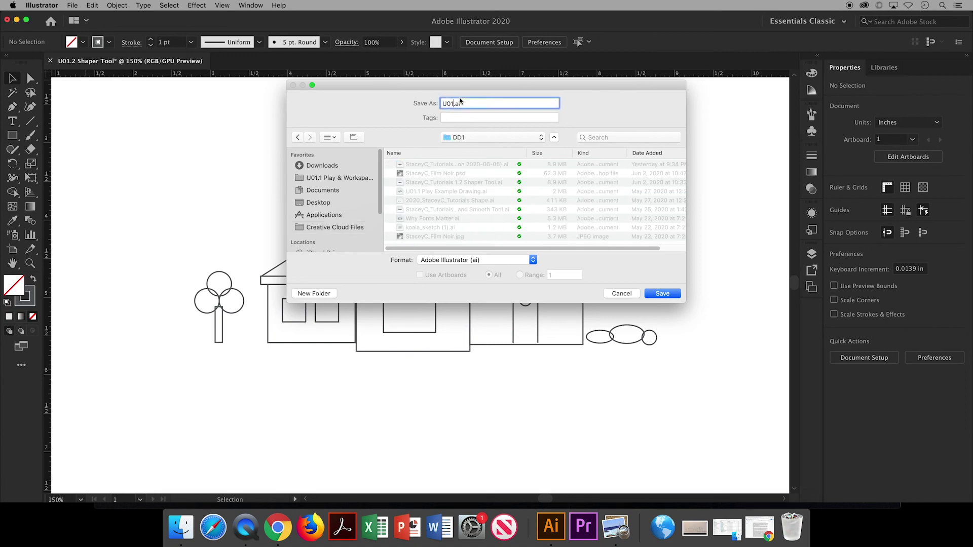
pyautogui.press('BackSpace')
pyautogui.press('BackSpace')
pyautogui.press('BackSpace')
pyautogui.write('Stacey')
pyautogui.write('C_U01.2 Shaper Tool.')
pyautogui.click(658, 294)
pyautogui.click(623, 424)
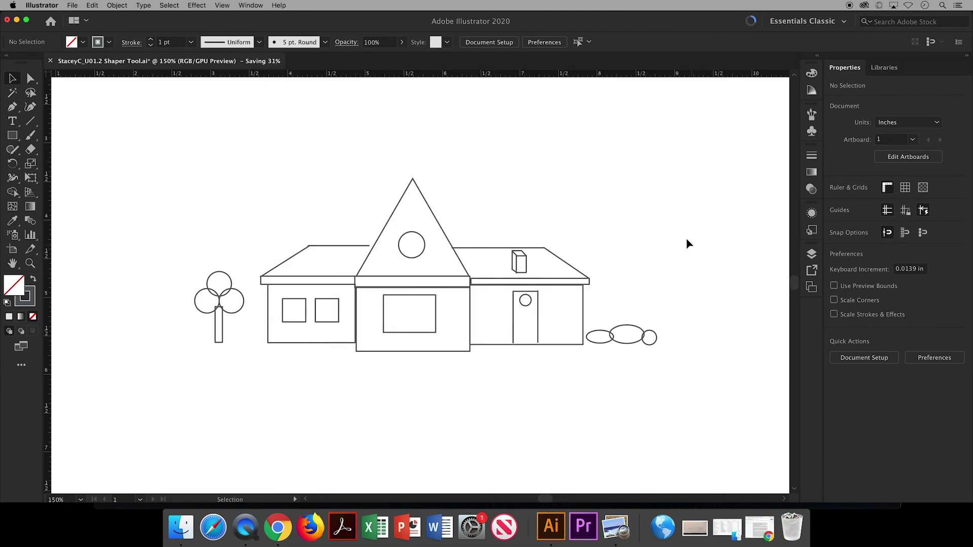